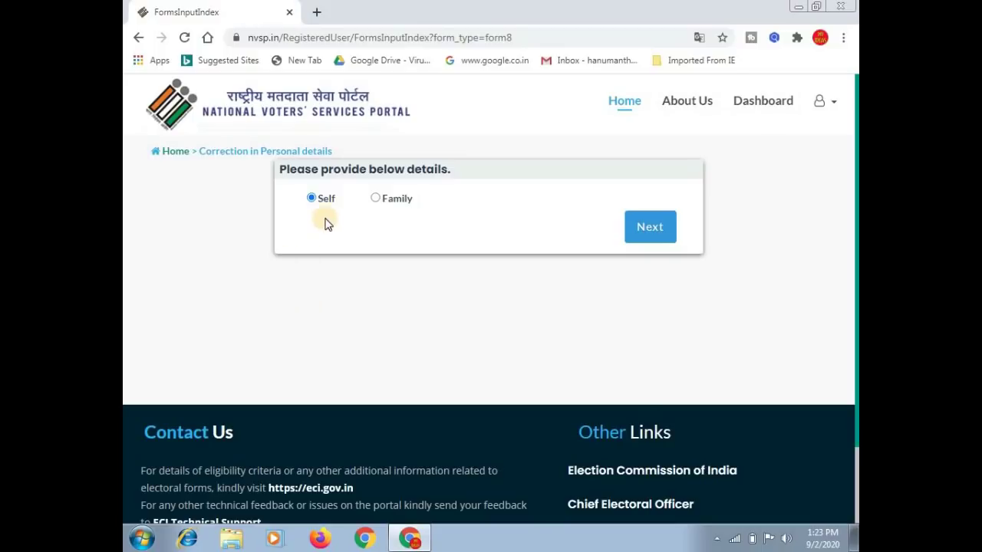
# Continue to the Form 8 correction application and switch the page language to English.
pyautogui.click(659, 229)
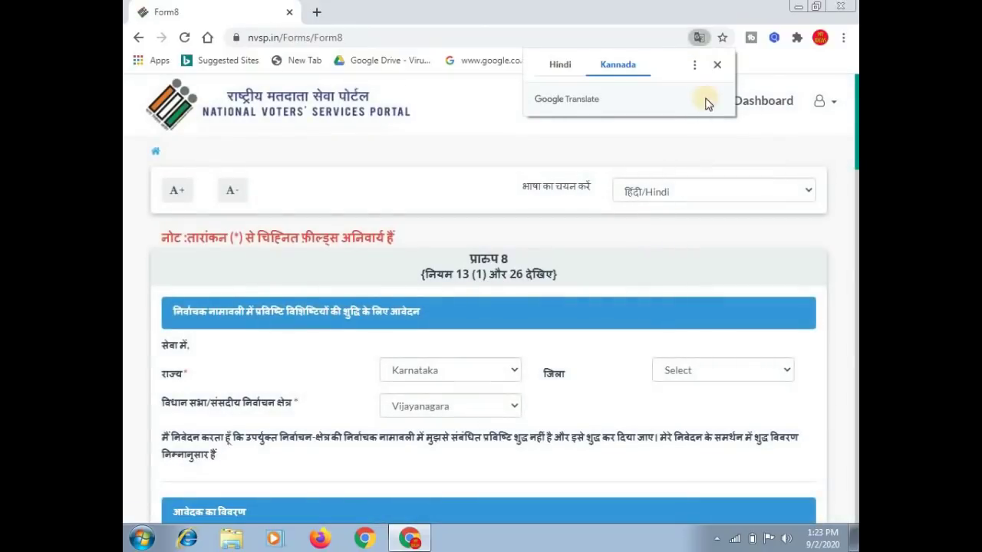
pyautogui.click(716, 67)
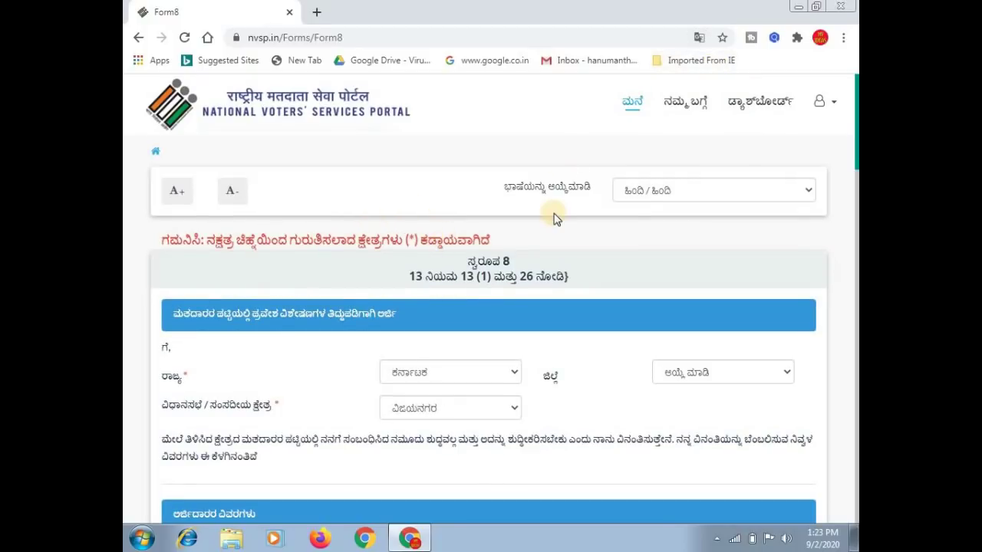
pyautogui.click(672, 195)
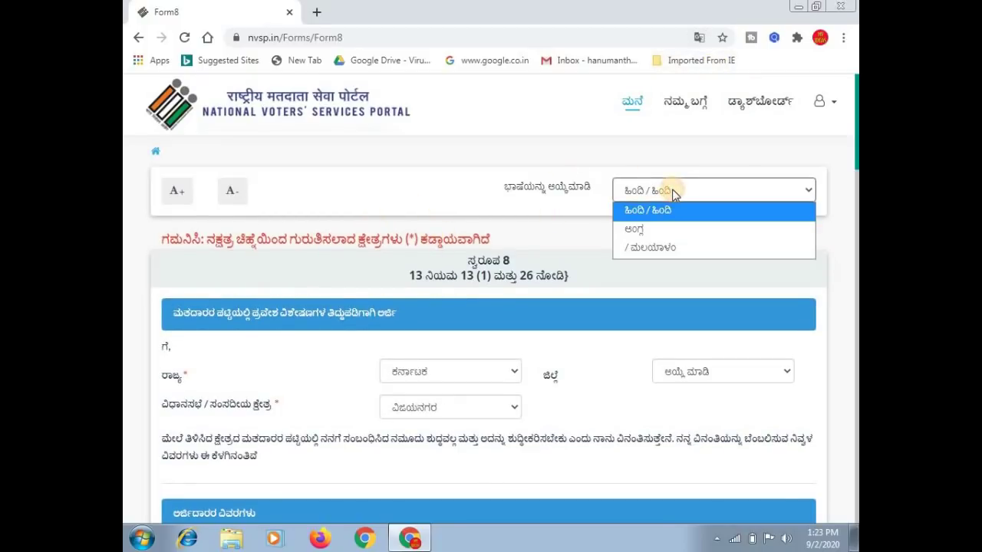
pyautogui.click(643, 231)
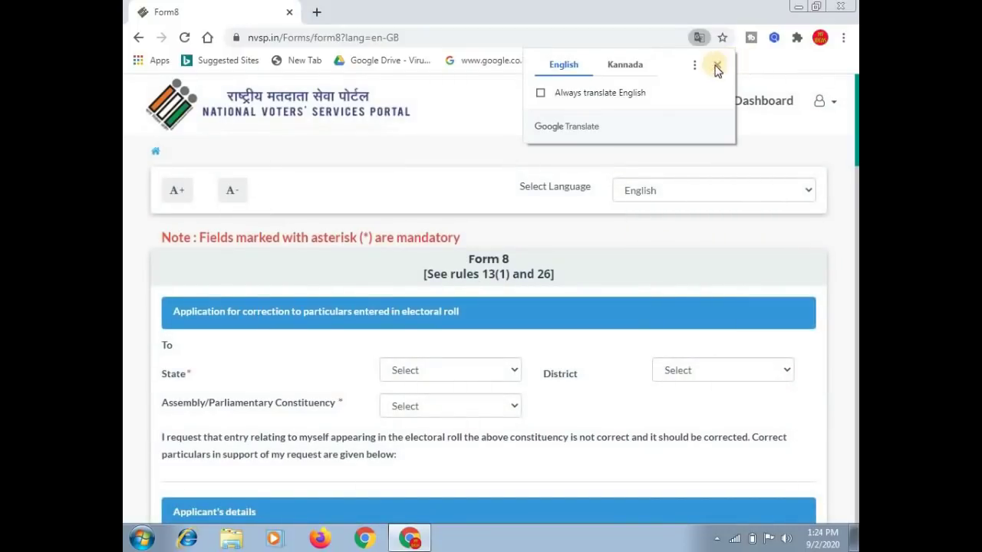
pyautogui.click(715, 67)
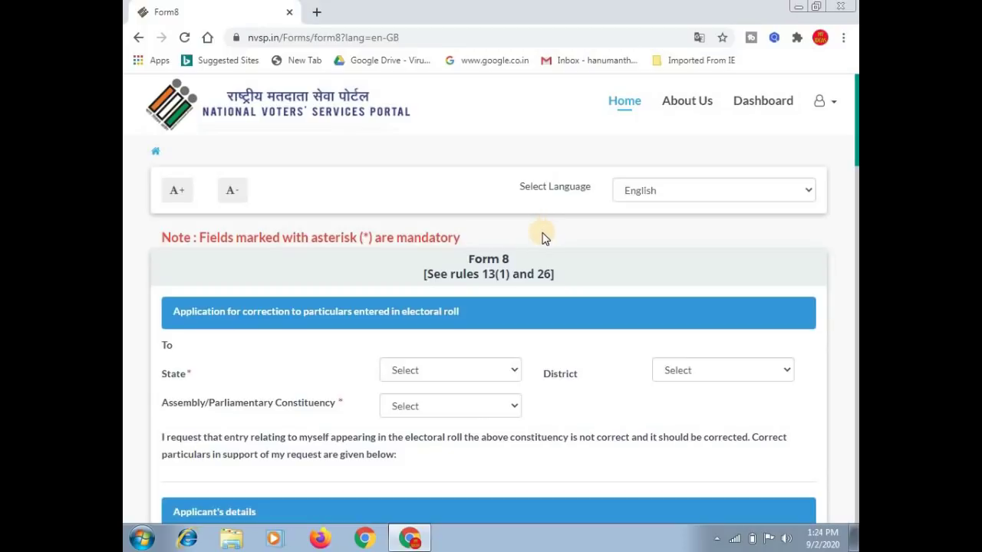
# Select Karnataka as state, BELLARY as district and Vijayanagara as constituency.
pyautogui.scroll(-1, 542, 238)
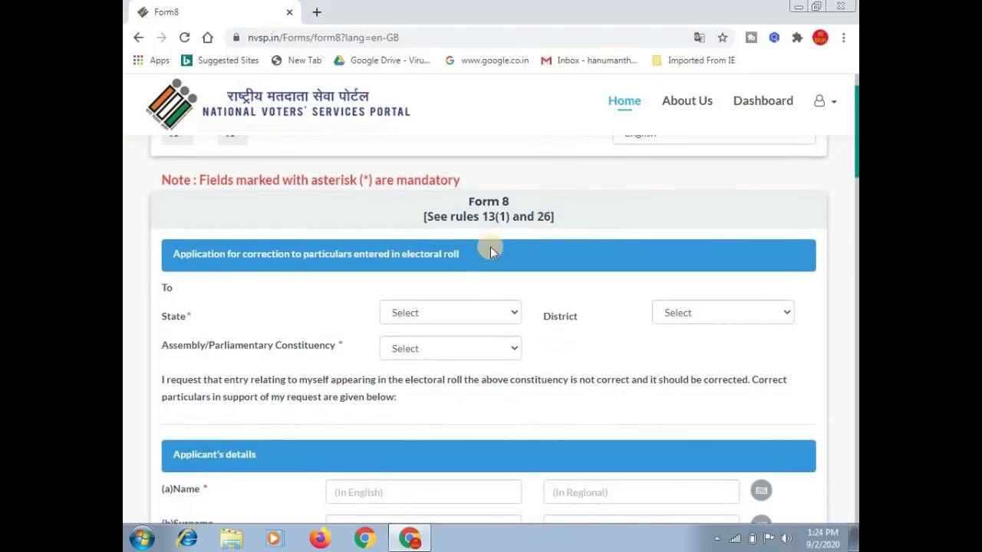
pyautogui.click(427, 313)
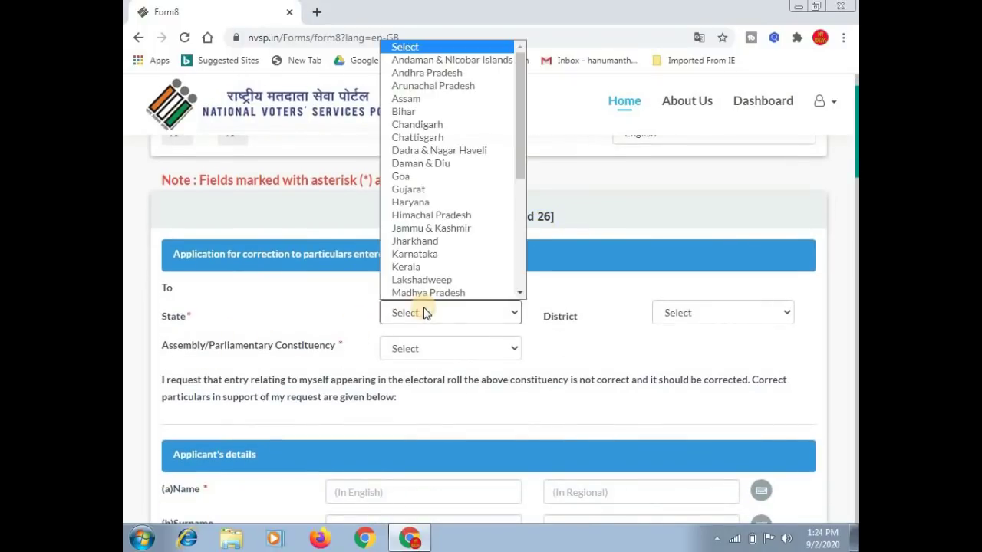
pyautogui.click(427, 254)
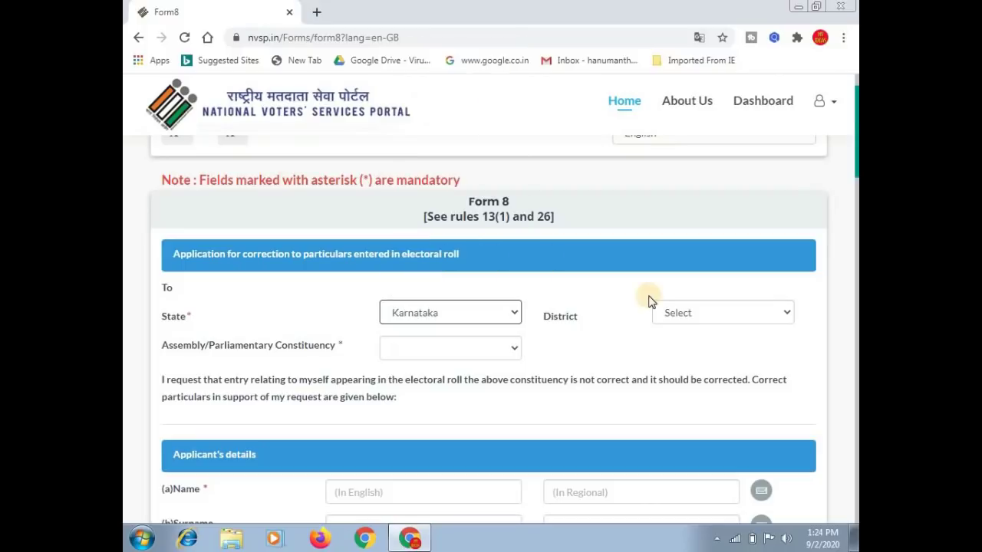
pyautogui.click(705, 316)
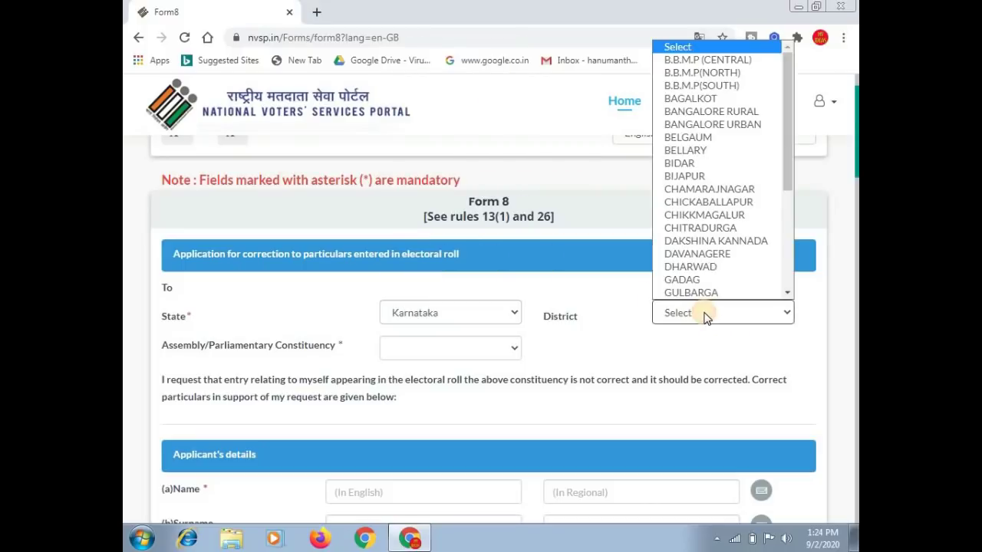
pyautogui.click(685, 150)
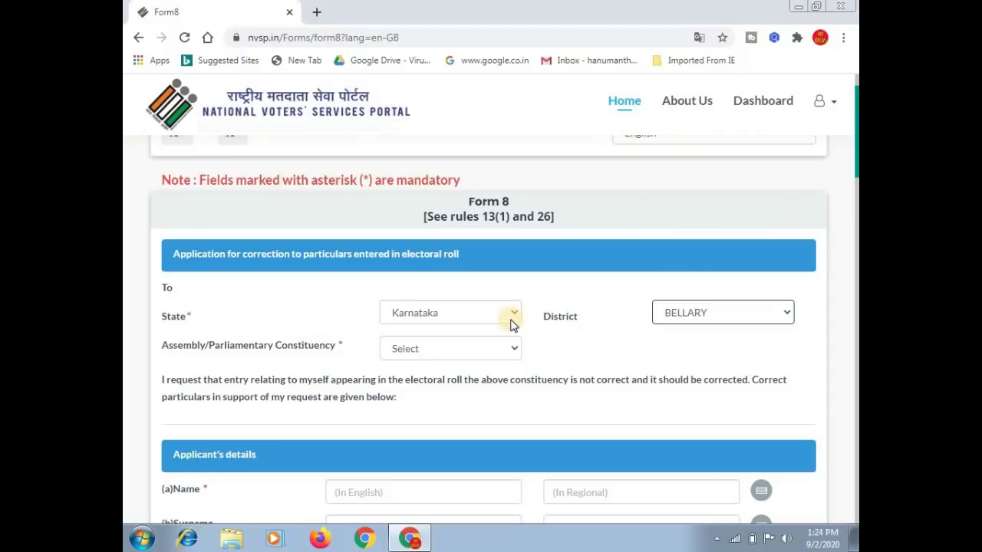
pyautogui.click(418, 354)
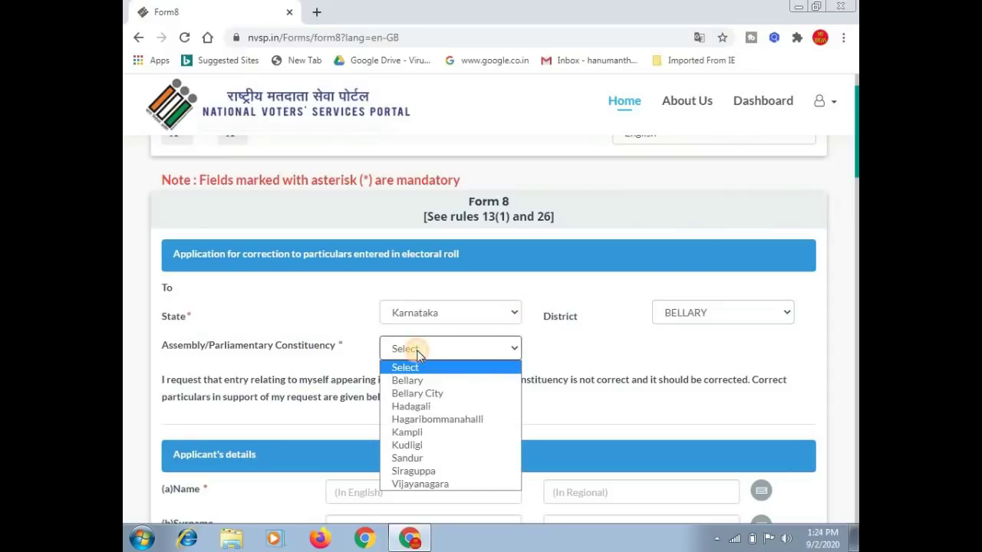
pyautogui.click(439, 485)
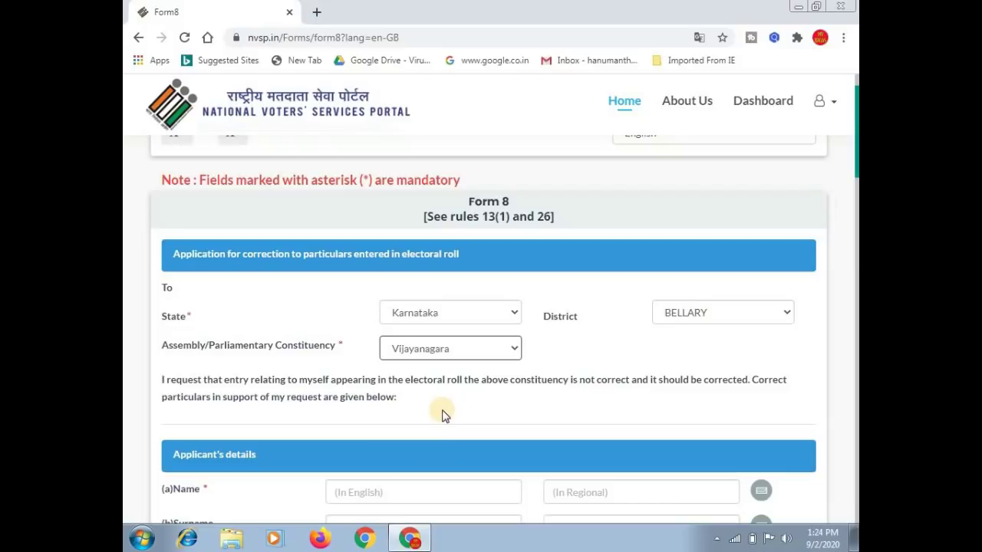
pyautogui.scroll(-2, 442, 414)
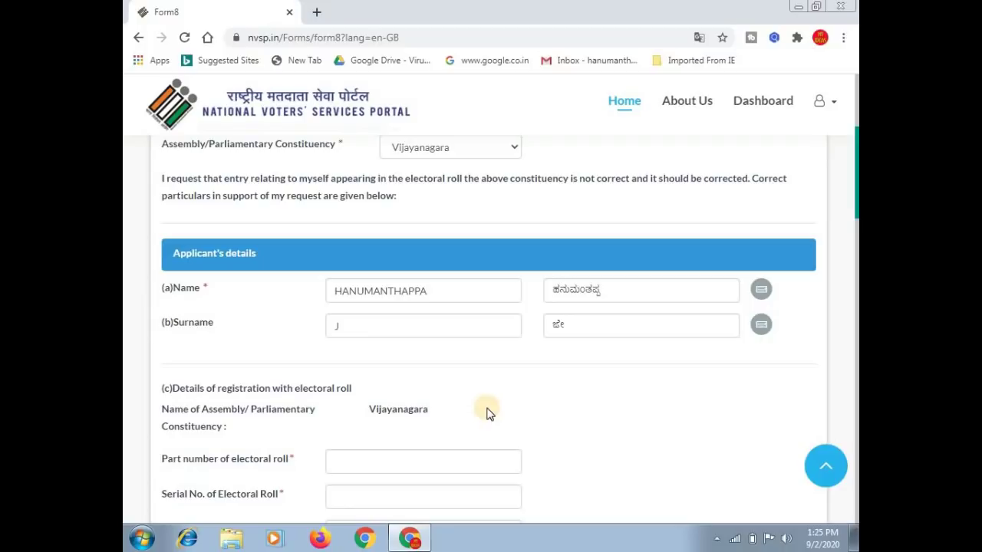
# Advance from the English and Kannada name entries to the Part number field.
pyautogui.scroll(-1, 486, 410)
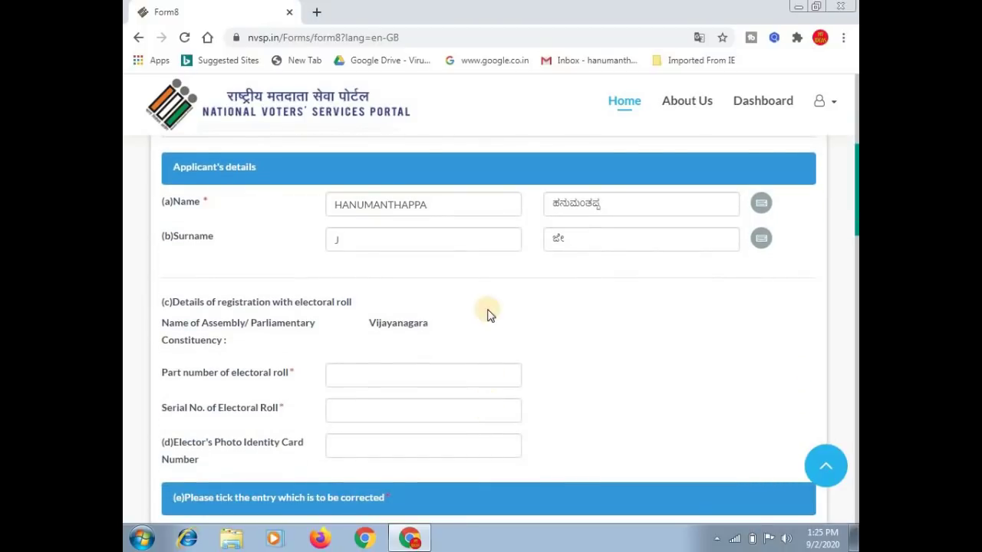
pyautogui.press('Tab')
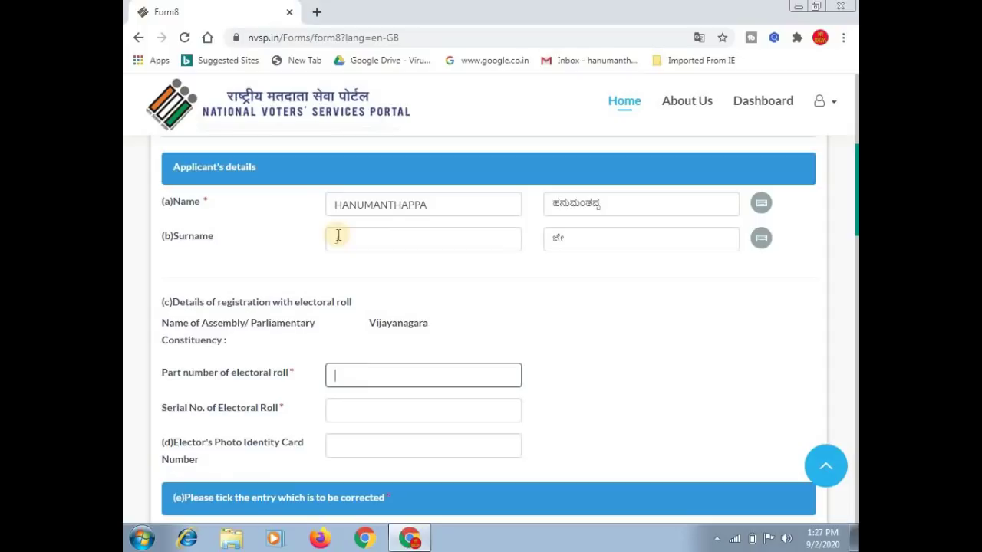
# In a new tab, go to nvsp.in and launch Search in Electoral Roll.
pyautogui.click(317, 13)
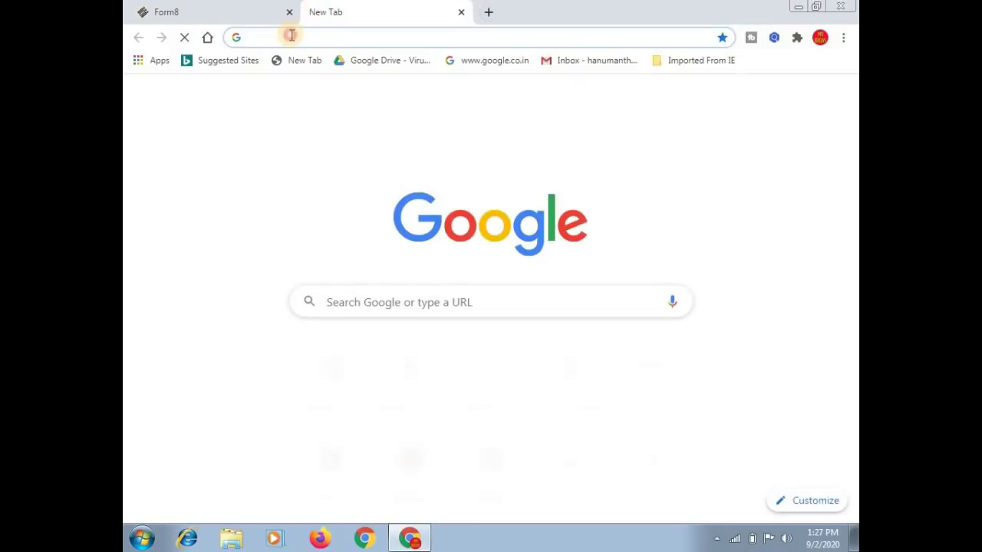
pyautogui.click(292, 36)
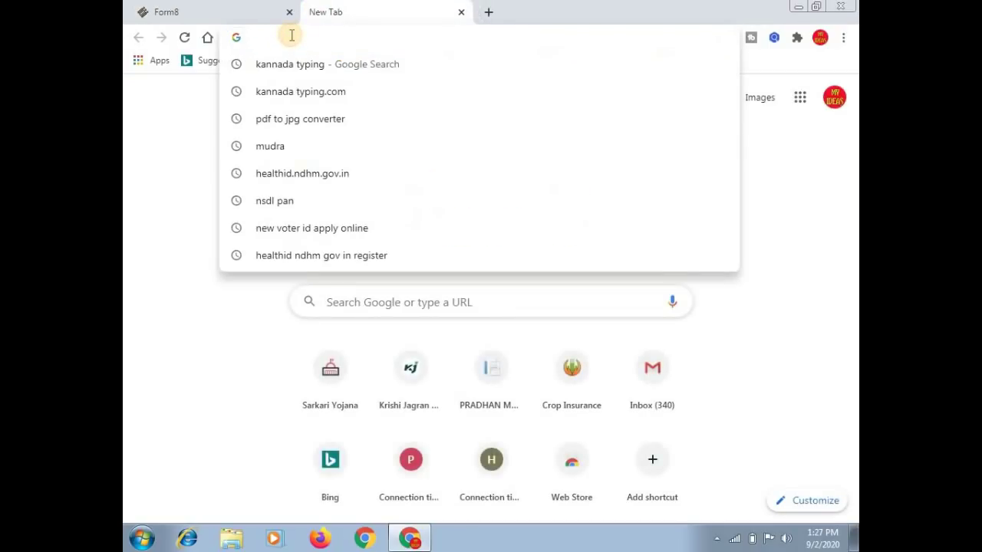
pyautogui.write('Nvsp.in')
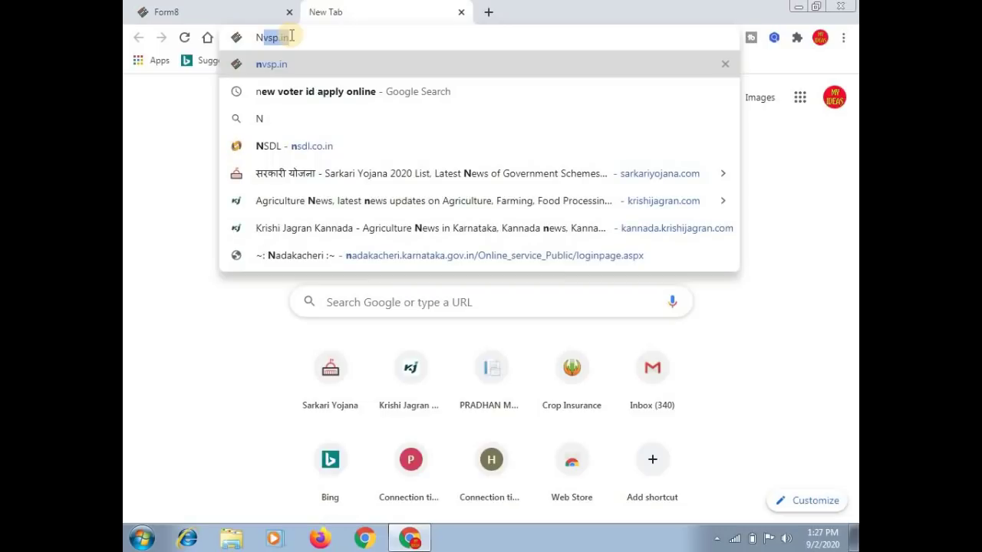
pyautogui.press('Return')
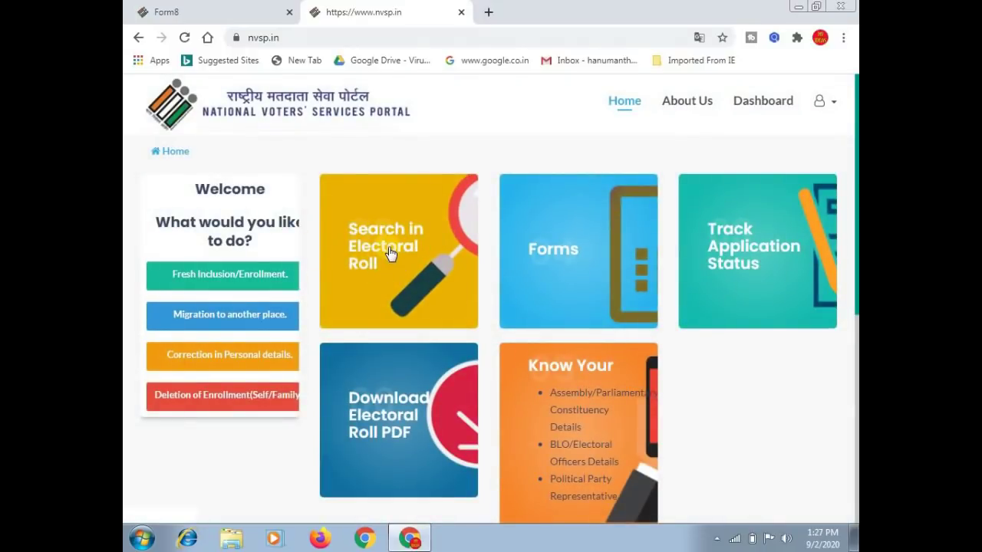
pyautogui.click(389, 250)
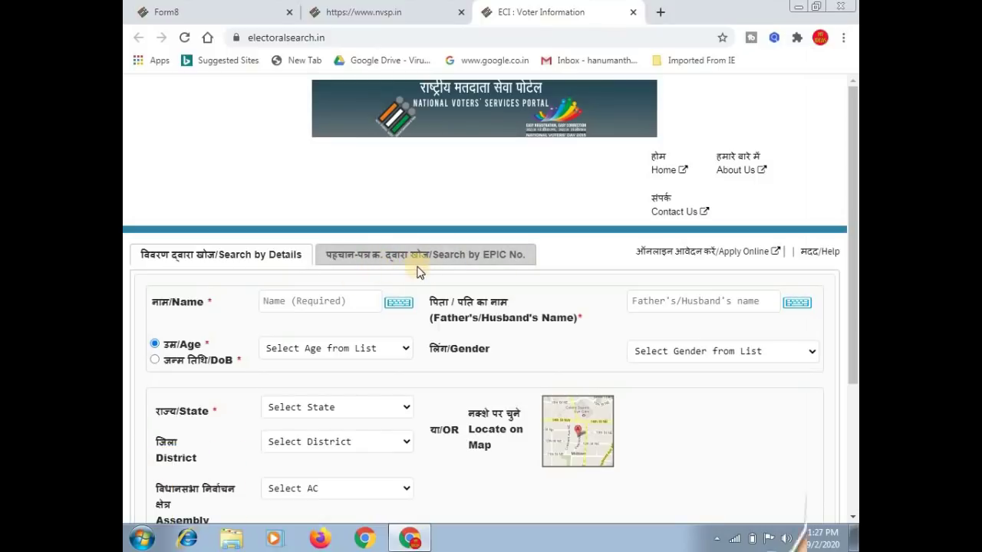
# Search by EPIC number in Karnataka and open the found voter's full details.
pyautogui.click(476, 256)
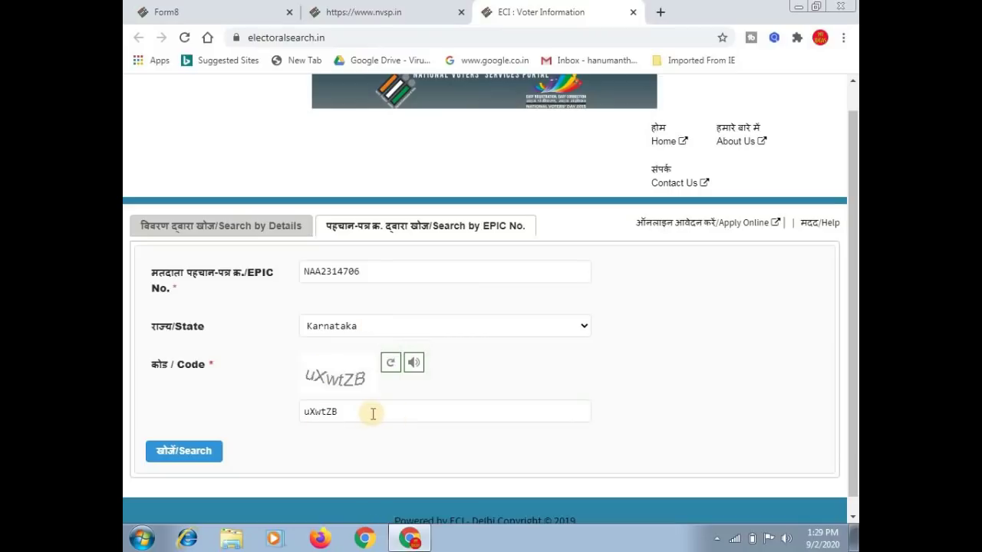
pyautogui.click(197, 456)
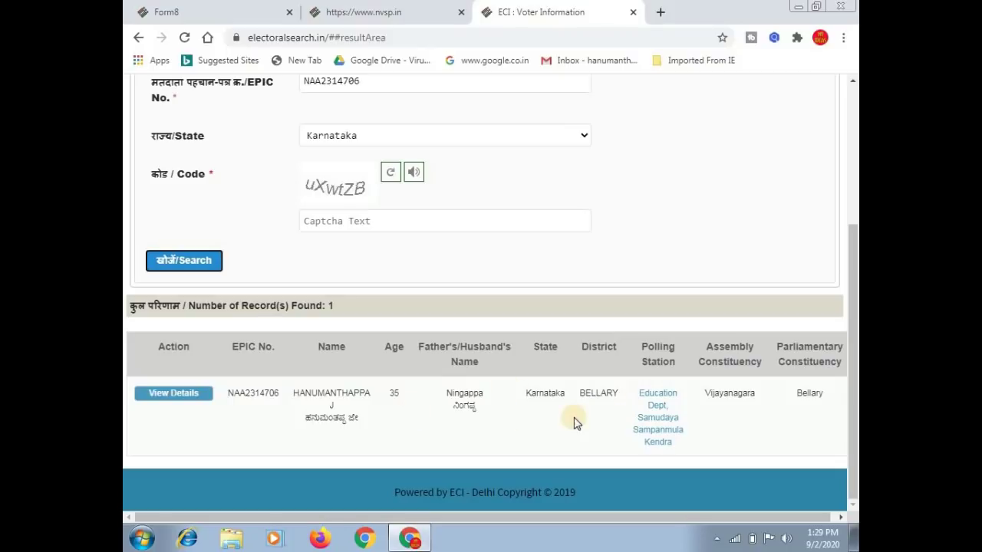
pyautogui.click(181, 395)
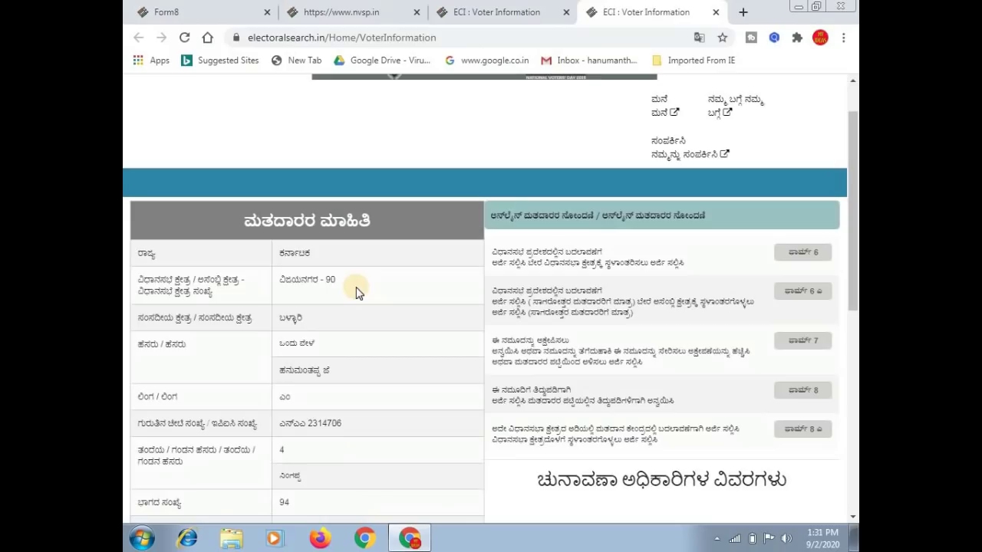
pyautogui.scroll(-3, 357, 292)
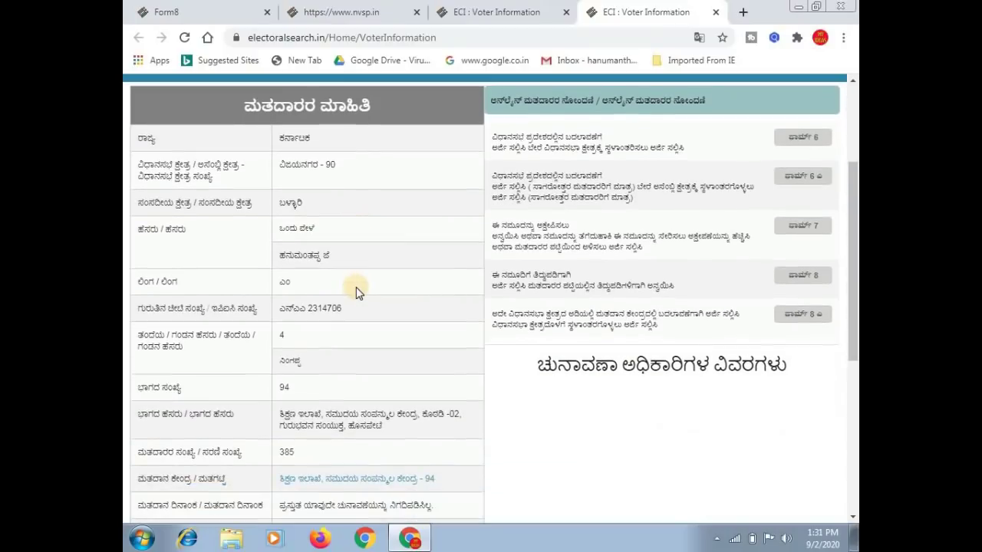
pyautogui.scroll(-3, 357, 292)
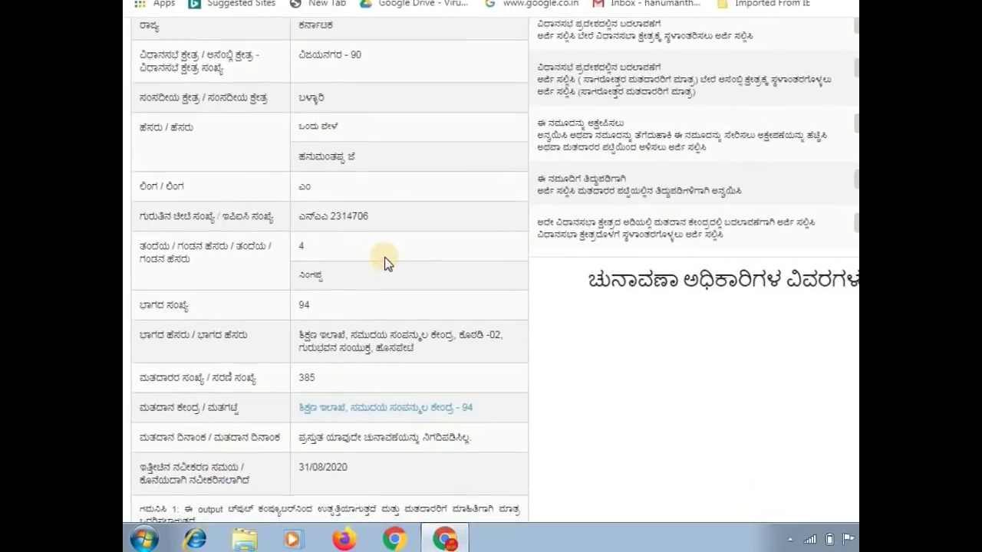
pyautogui.scroll(-2, 434, 211)
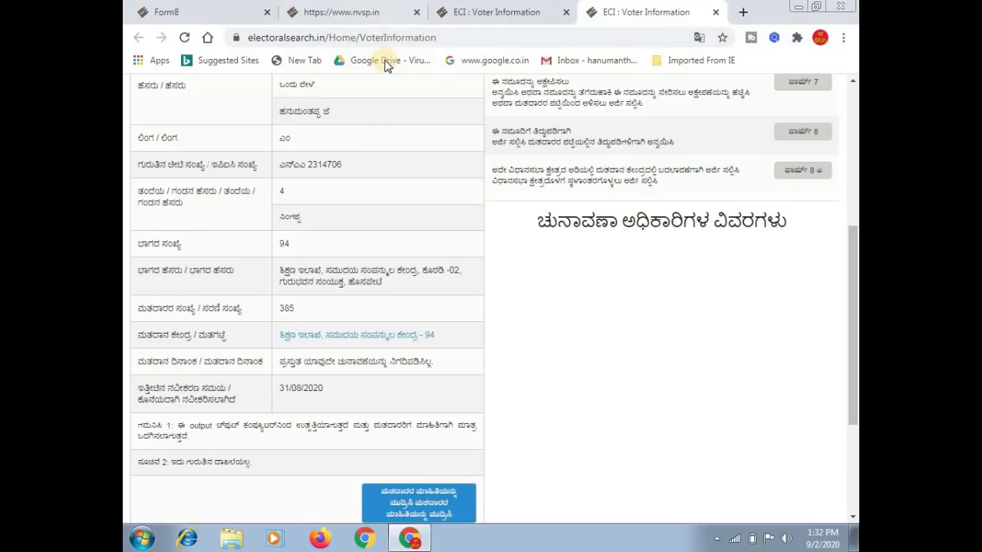
# Return to the Form 8 tab and scroll to the section (e) correction checkboxes.
pyautogui.hotkey('ctrl', '1')
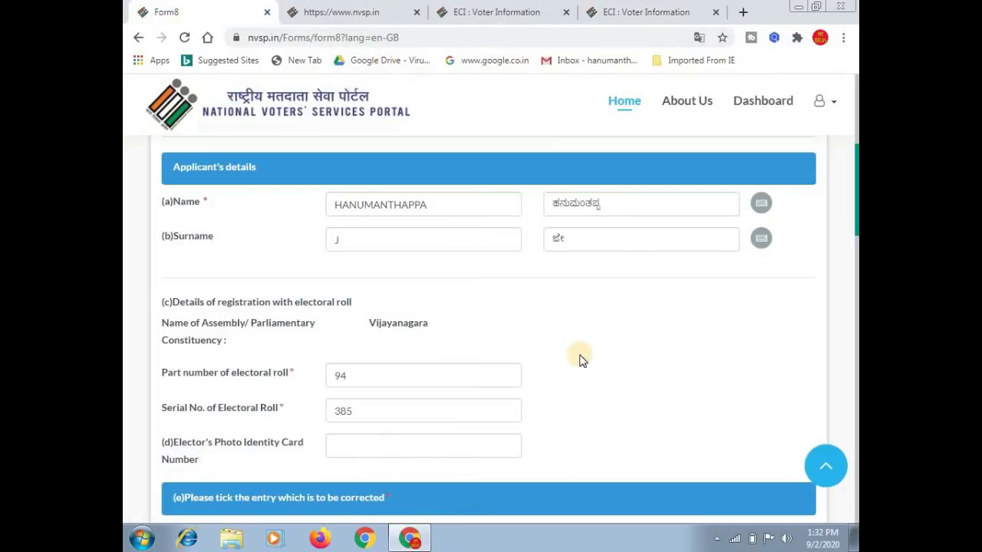
pyautogui.scroll(-3, 581, 359)
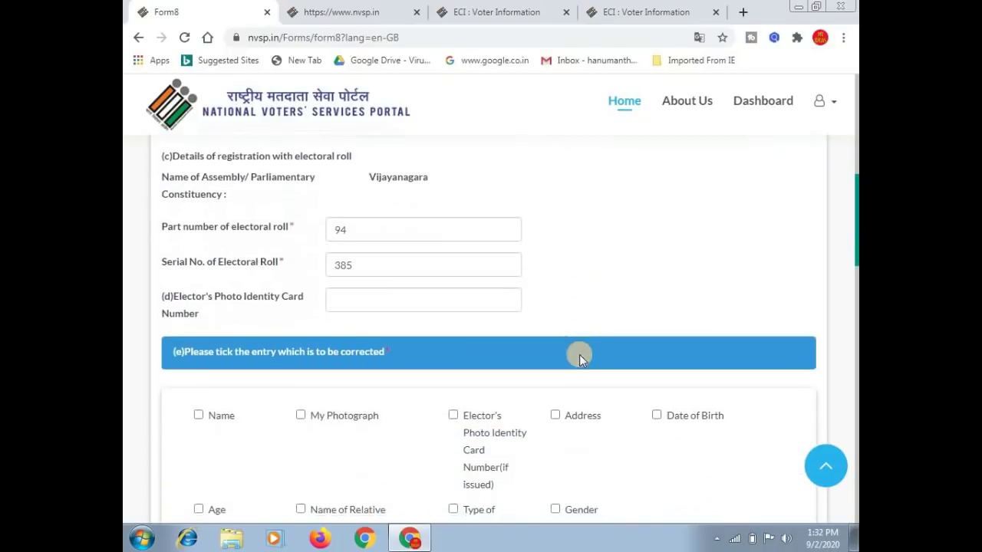
pyautogui.scroll(-2, 581, 359)
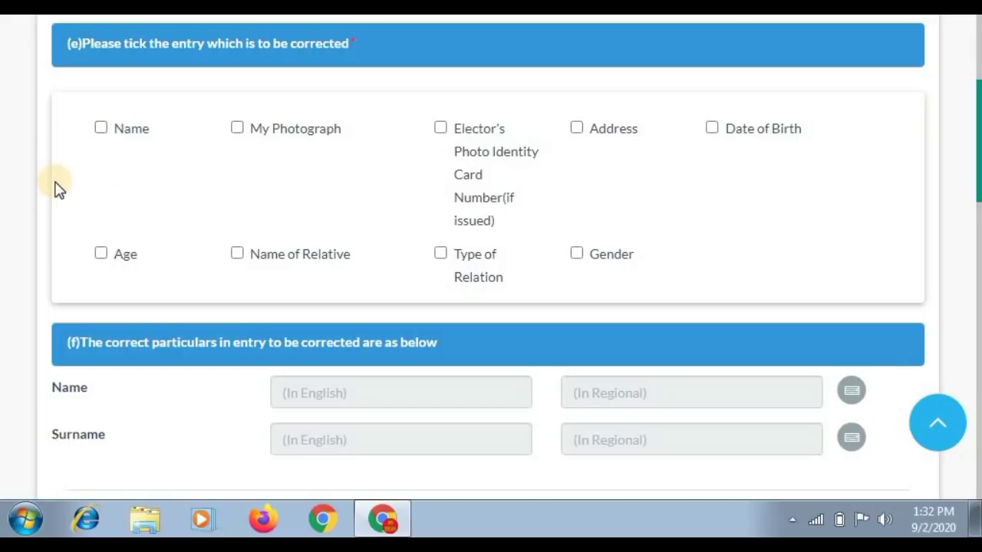
# Tick Name, My Photograph, Address, Date of Birth, Age and Gender as entries to correct.
pyautogui.click(103, 128)
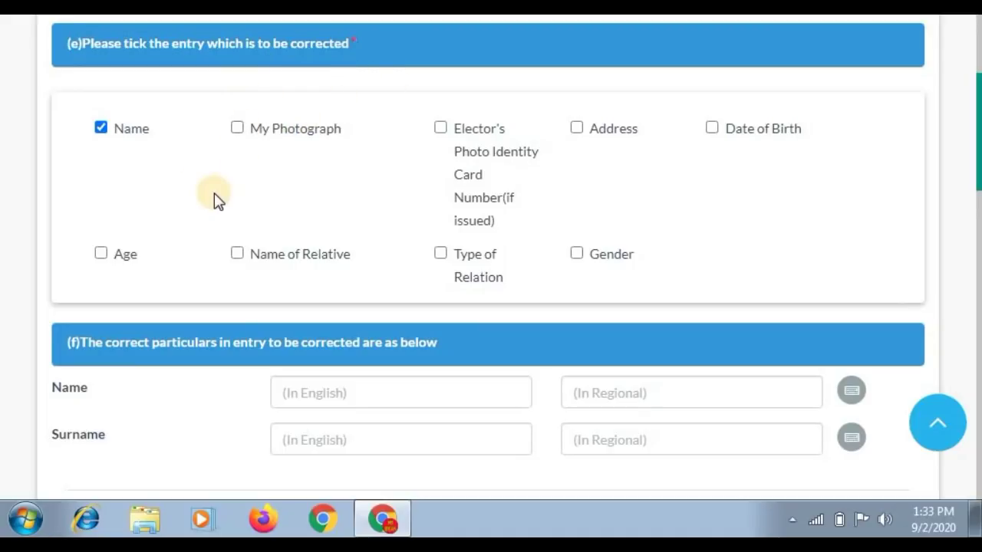
pyautogui.click(239, 129)
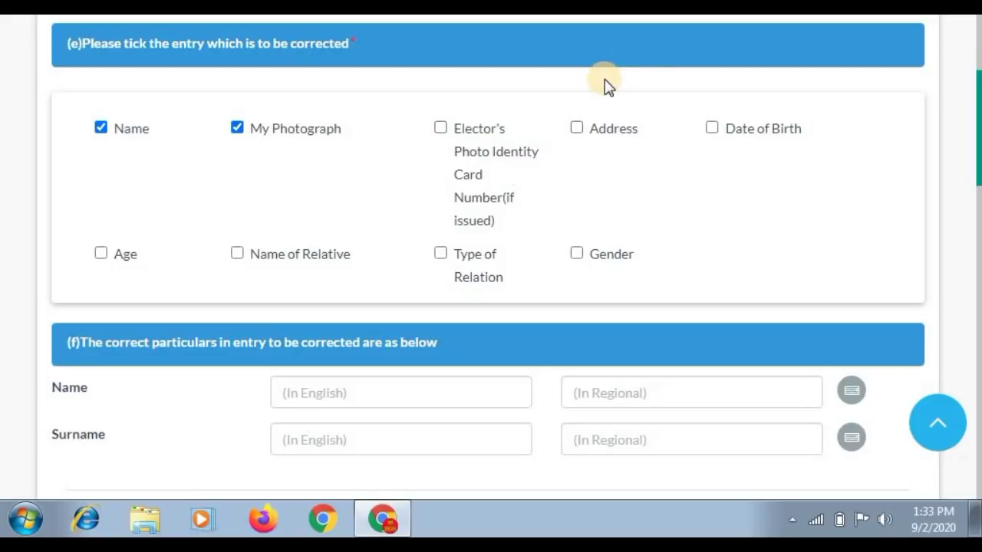
pyautogui.click(577, 129)
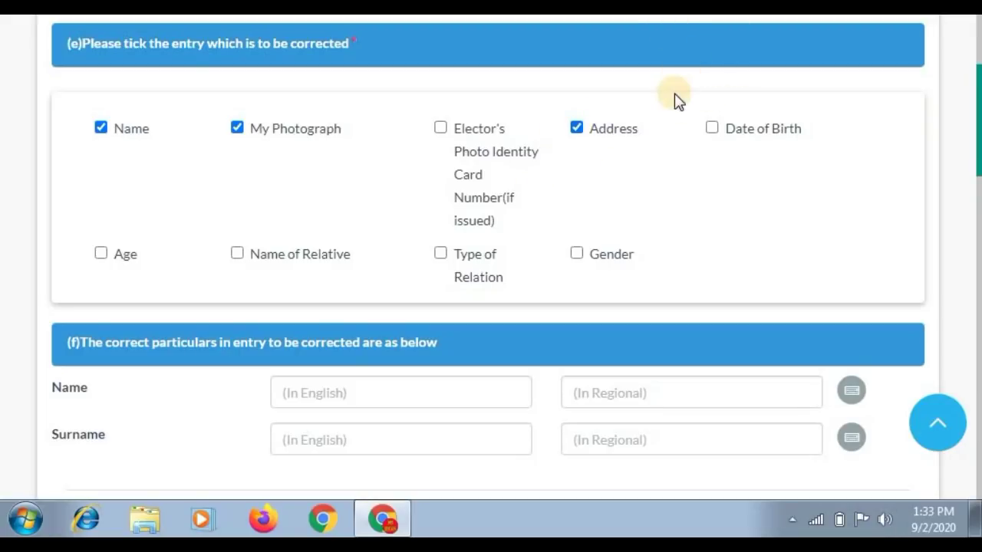
pyautogui.click(713, 129)
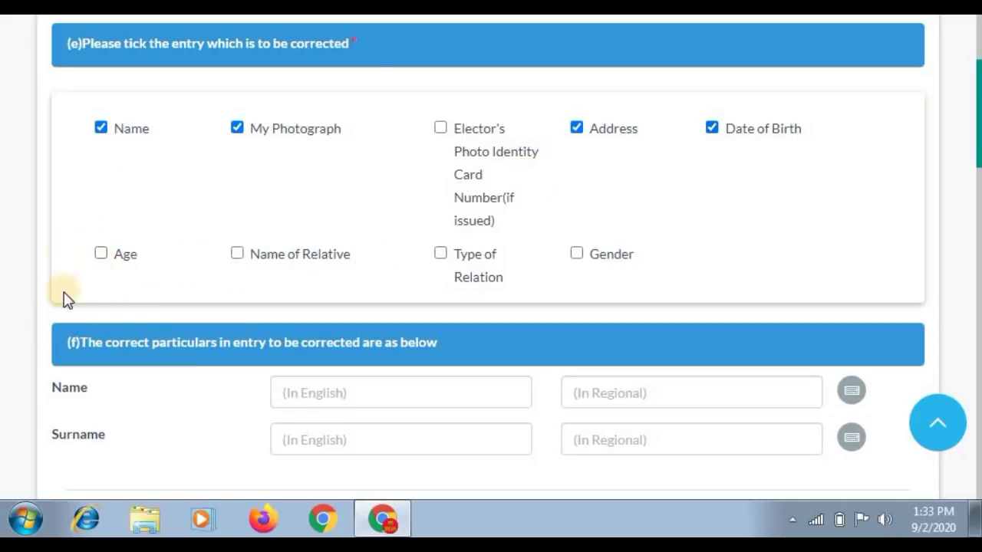
pyautogui.click(101, 254)
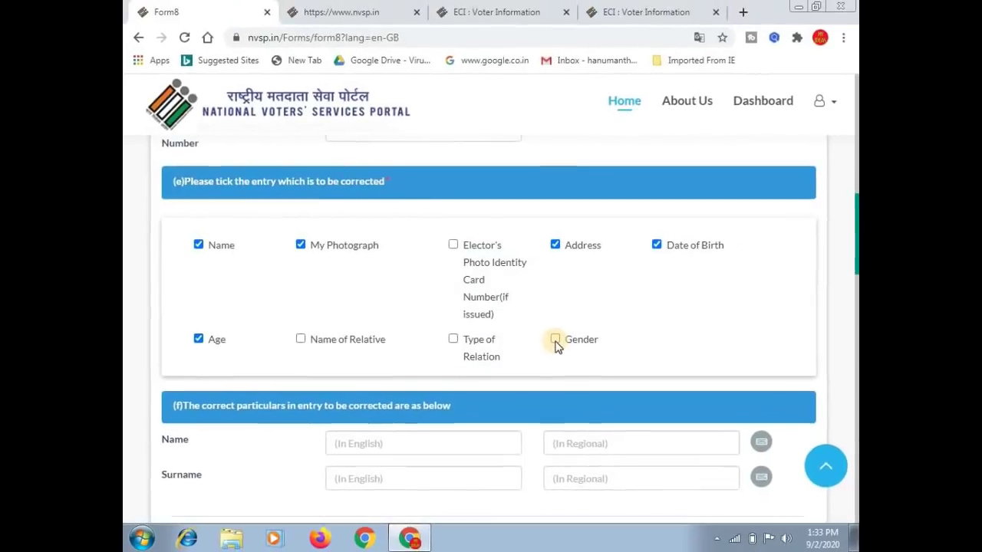
pyautogui.click(554, 340)
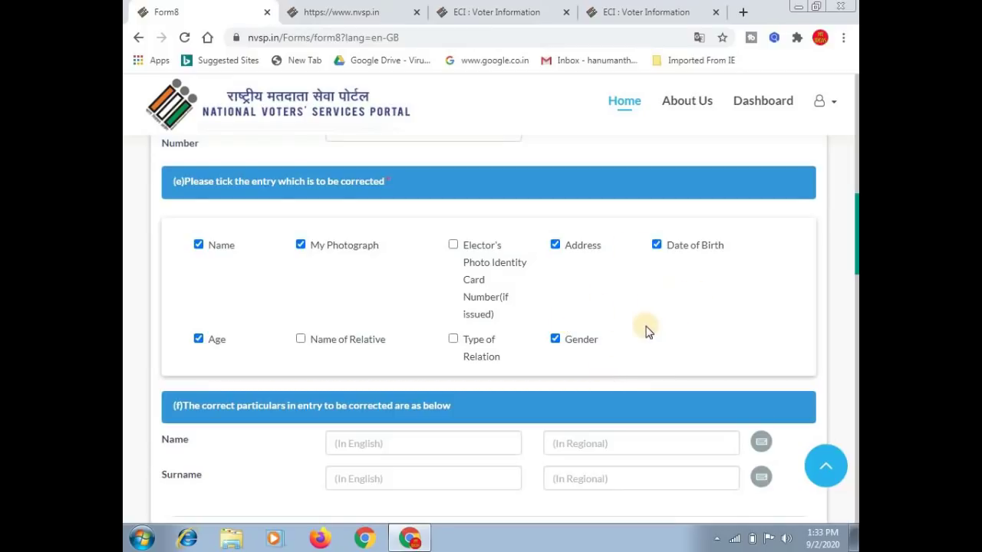
pyautogui.scroll(-2, 646, 330)
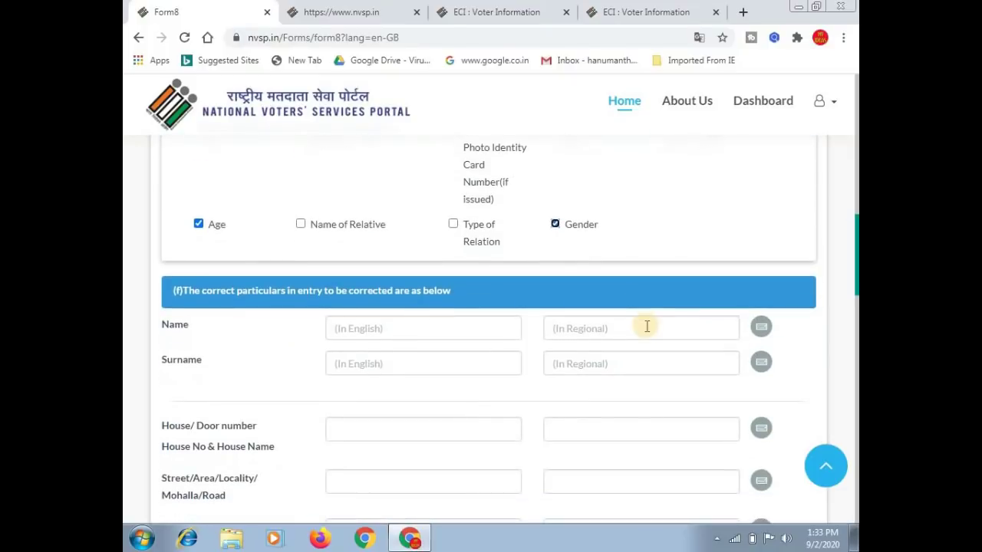
# Delete the stray comma from the English name and move to the Kannada name entry.
pyautogui.scroll(-1, 647, 328)
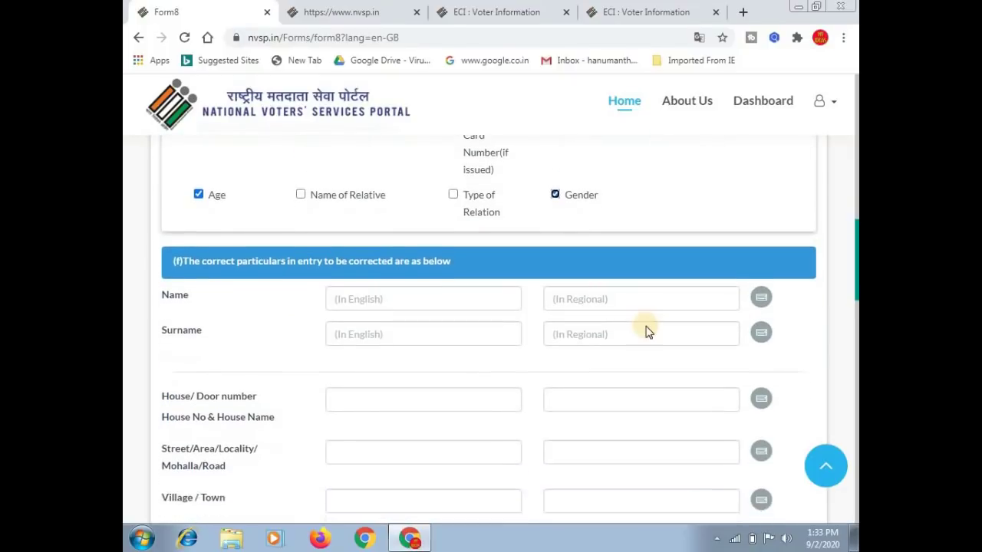
pyautogui.click(360, 244)
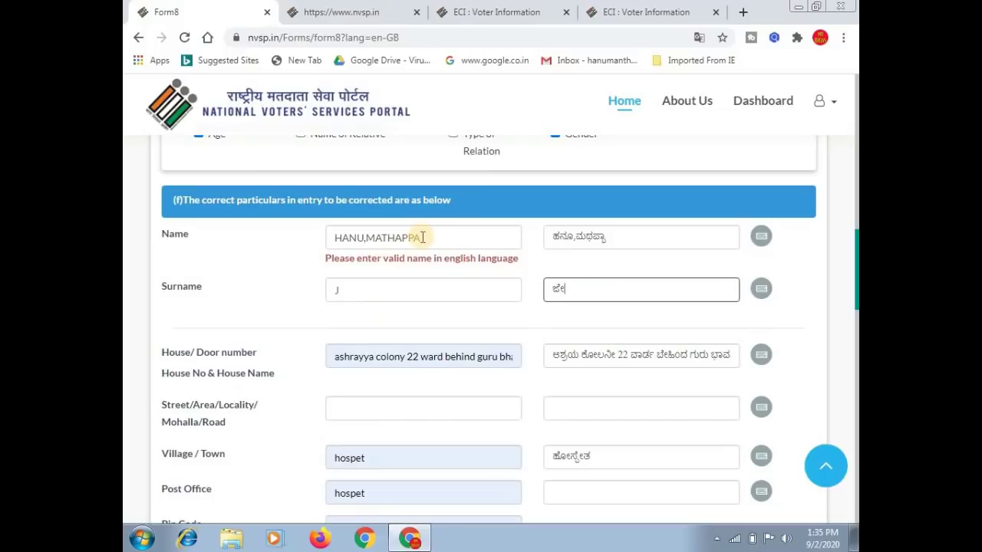
pyautogui.click(374, 244)
pyautogui.press('BackSpace')
pyautogui.press('Tab')
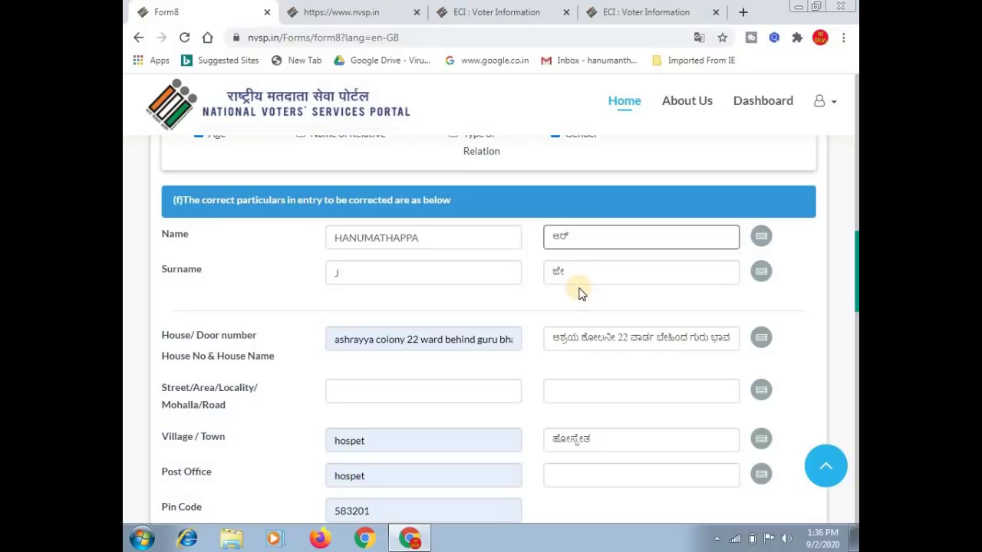
pyautogui.click(763, 238)
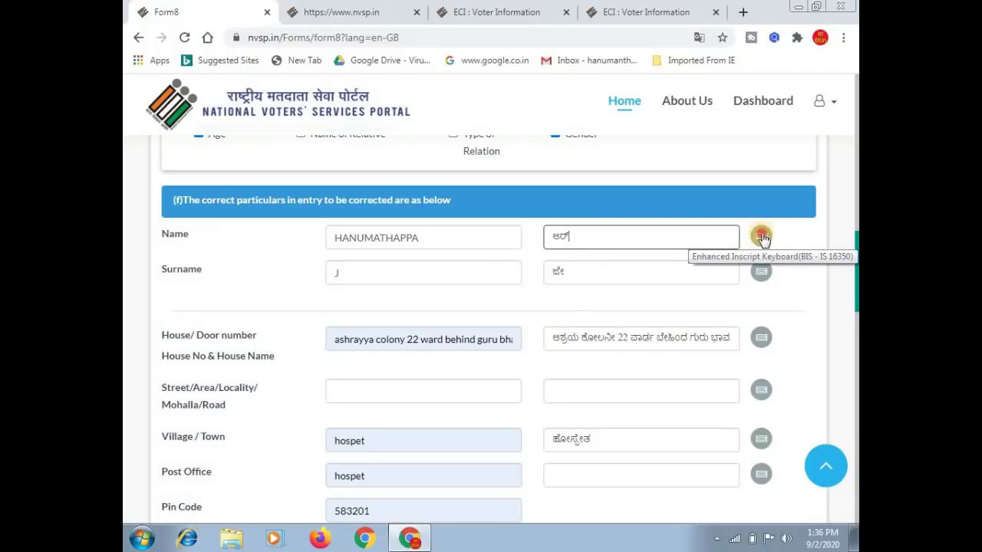
pyautogui.click(762, 238)
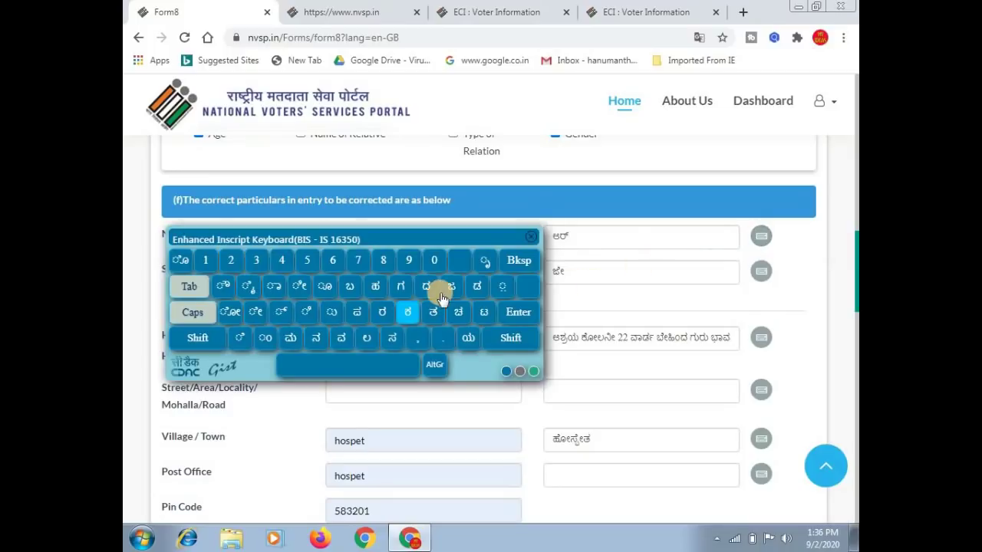
pyautogui.click(608, 268)
pyautogui.click(530, 237)
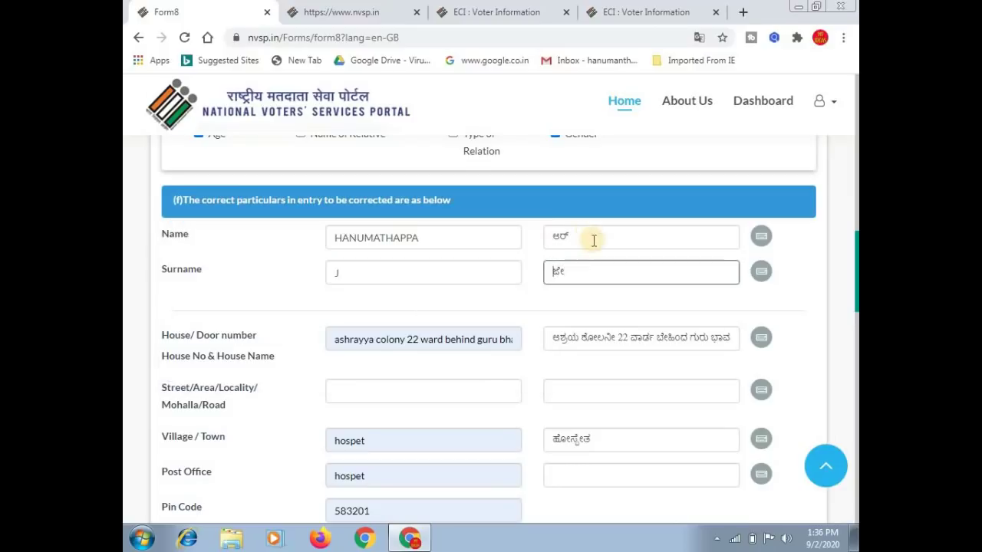
pyautogui.click(580, 239)
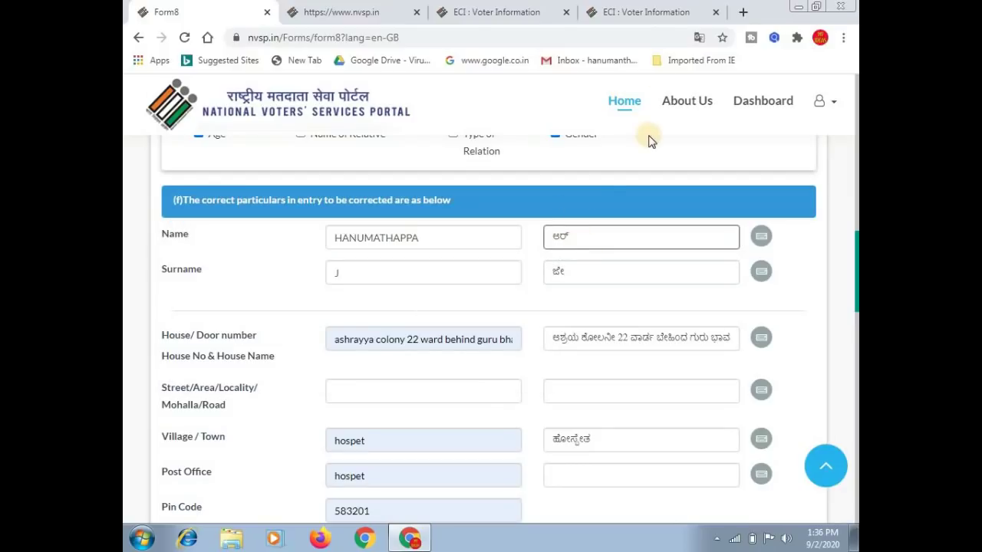
# In a new tab, search Google for 'kannada typing' and open kannada.indiatyping.com.
pyautogui.click(743, 12)
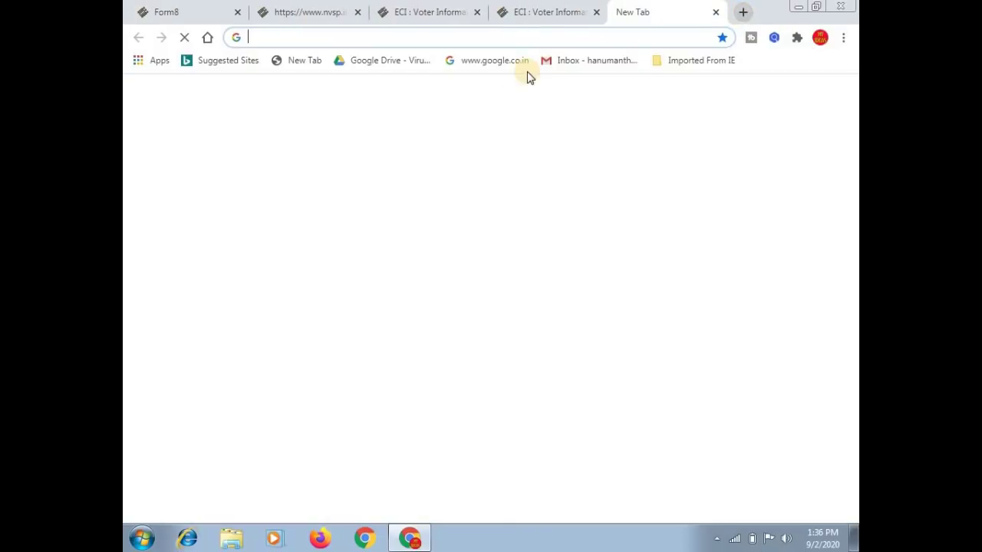
pyautogui.click(364, 35)
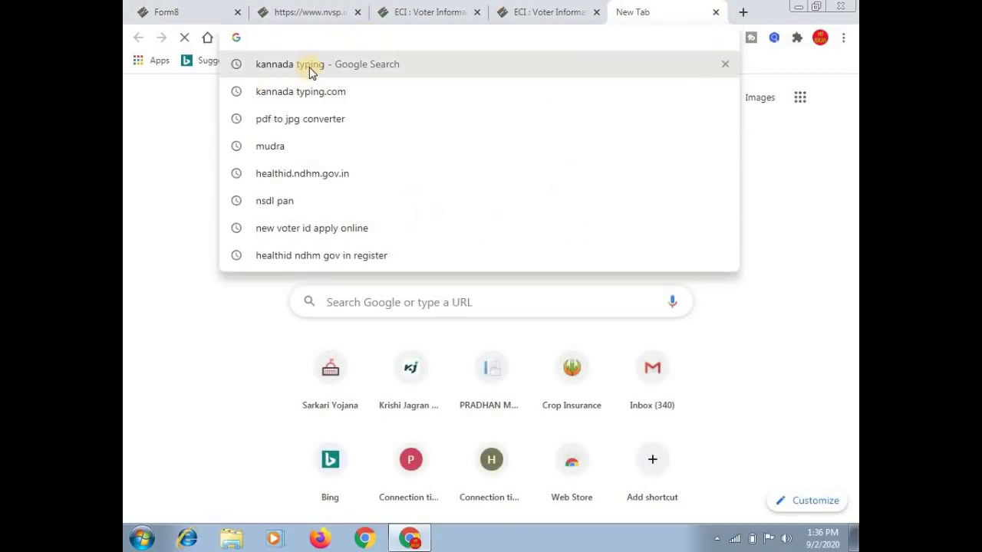
pyautogui.click(311, 68)
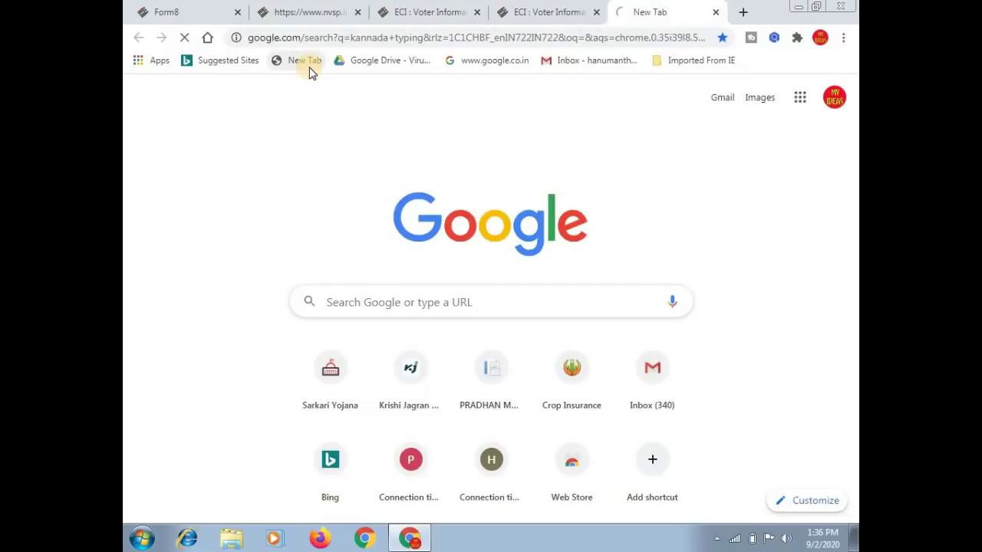
pyautogui.click(378, 226)
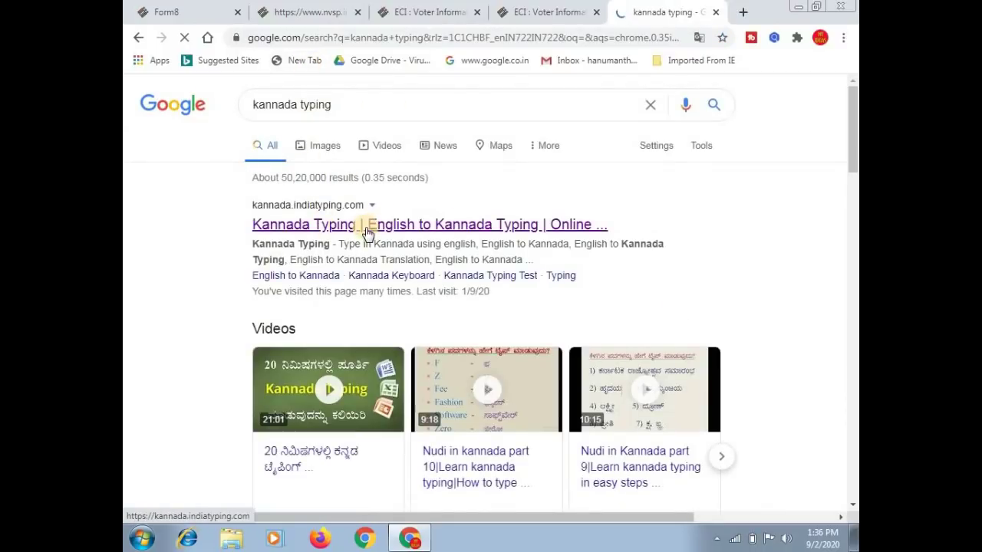
pyautogui.click(368, 234)
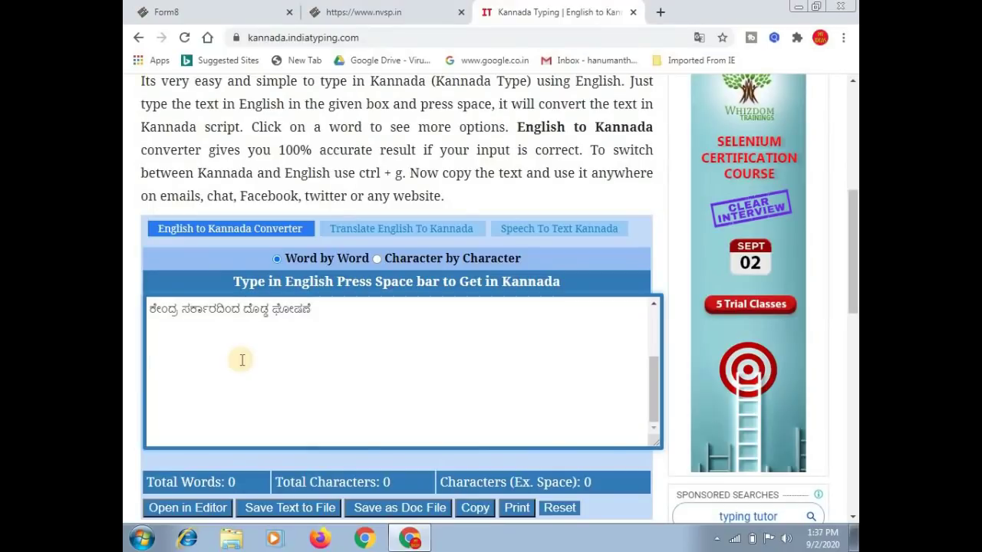
# Convert the applicant's name into Kannada script, copy it, and return to the Form8 tab.
pyautogui.write('HANU')
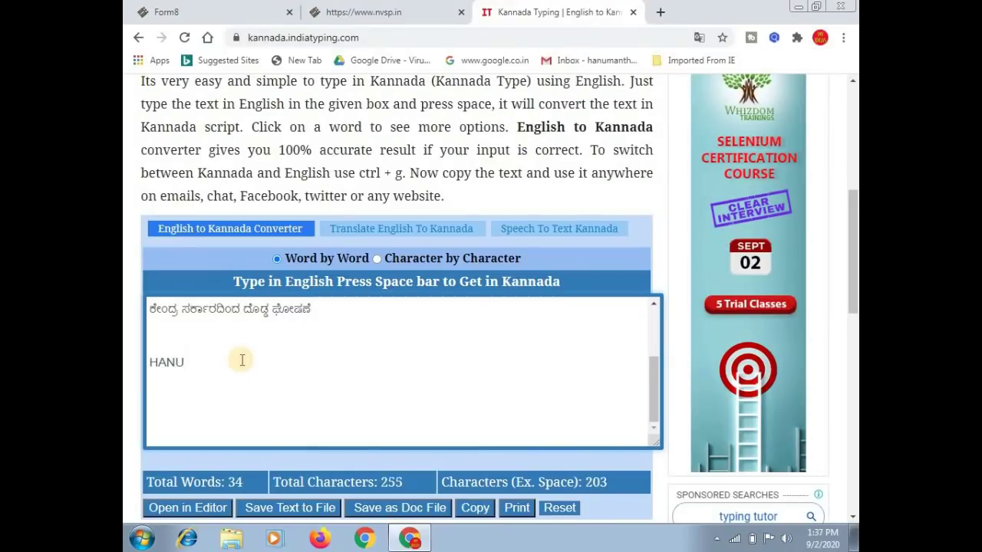
pyautogui.write('MANTHAPPA')
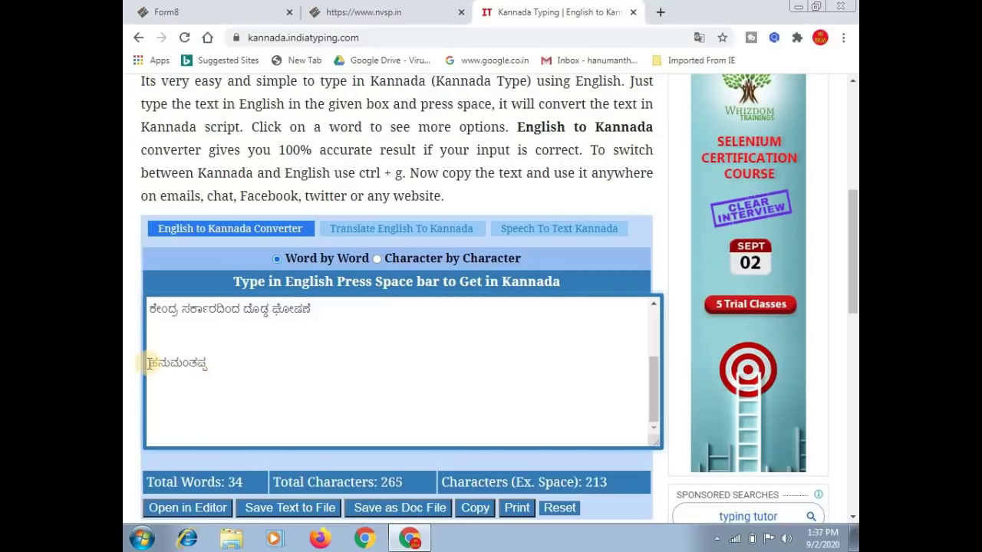
pyautogui.moveTo(149, 363); pyautogui.dragTo(201, 360)
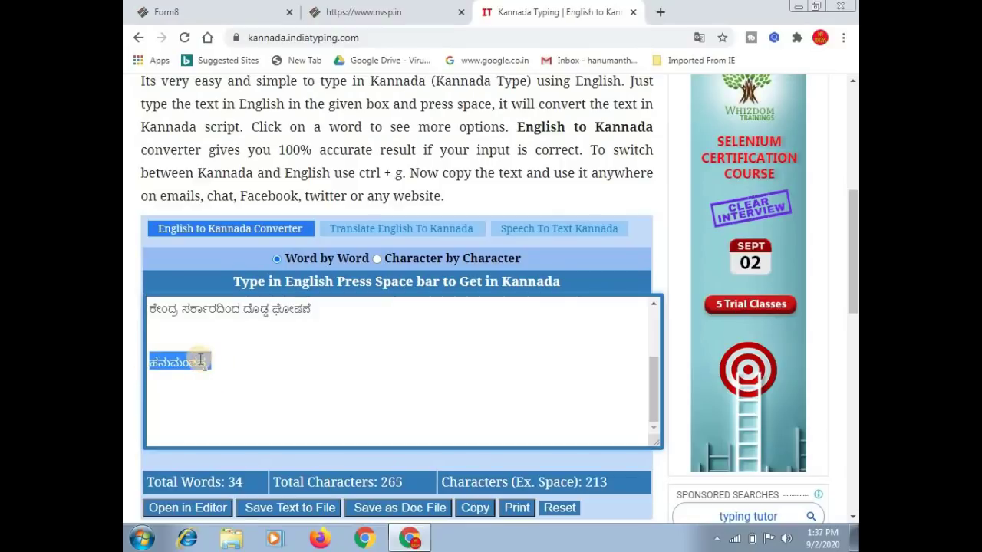
pyautogui.rightClick(201, 361)
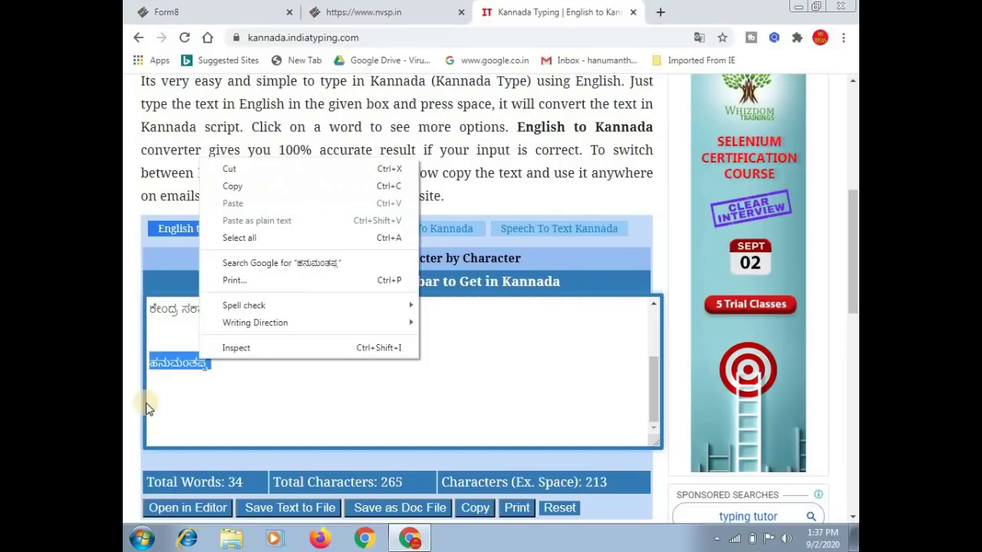
pyautogui.click(235, 188)
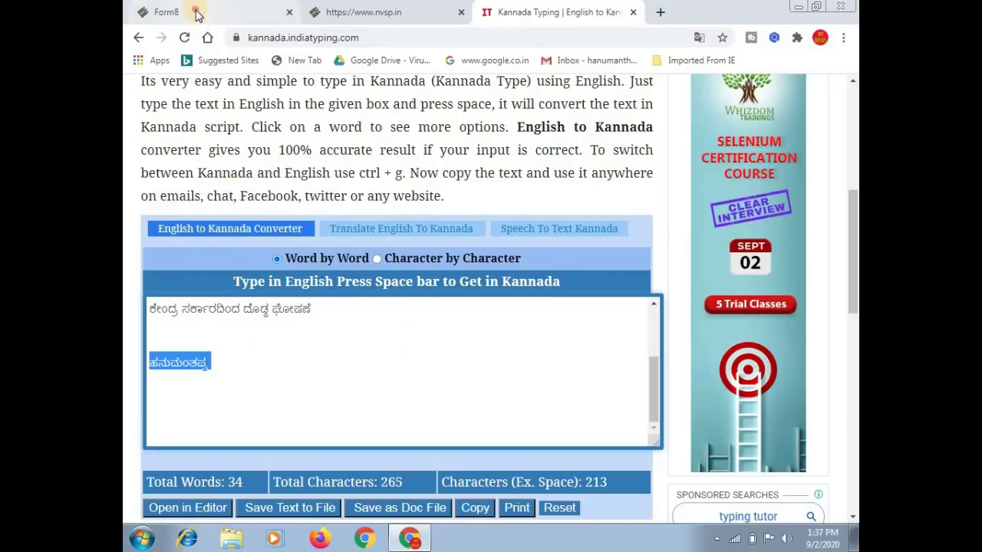
pyautogui.click(194, 12)
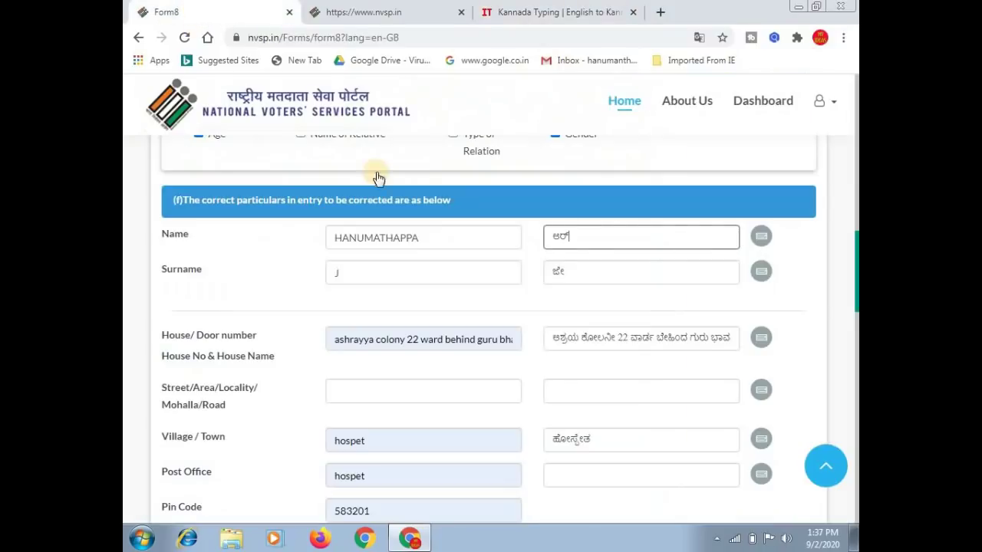
# Paste the converted Kannada spelling over the old entry in the Name (In Regional) field.
pyautogui.doubleClick(554, 236)
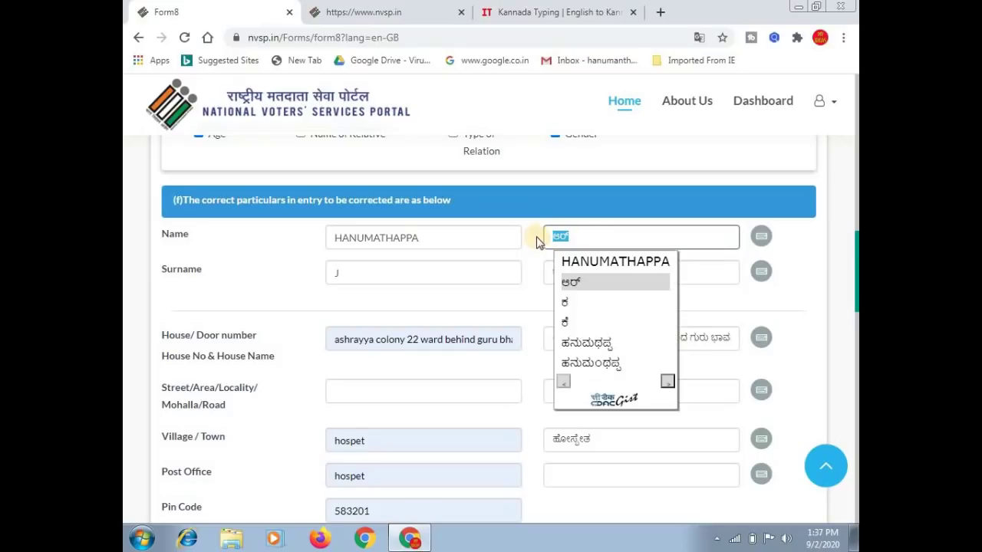
pyautogui.rightClick(559, 235)
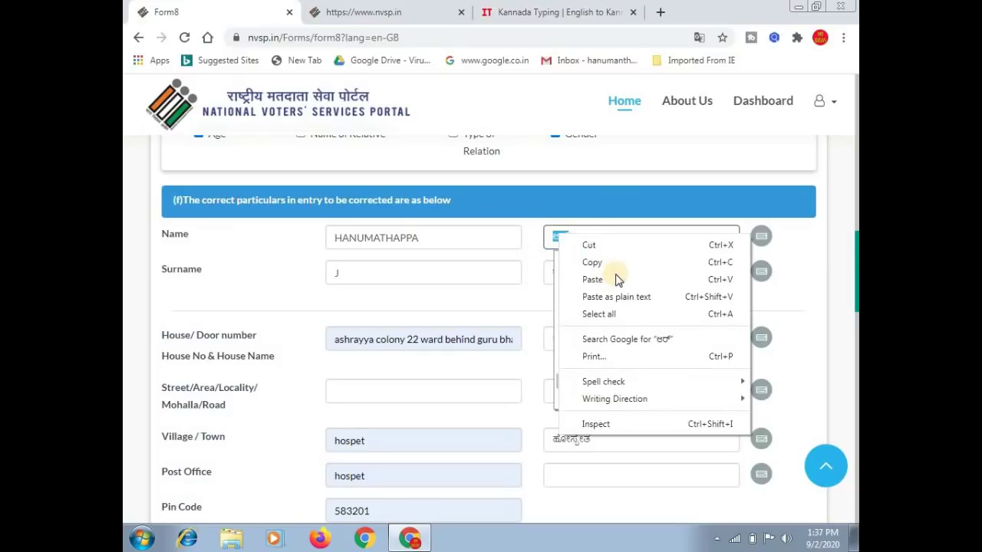
pyautogui.click(602, 281)
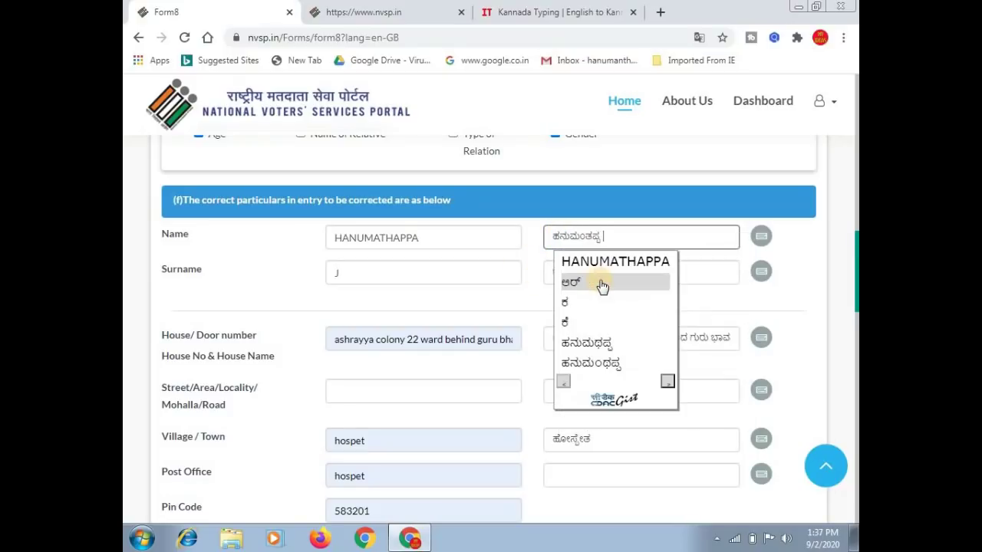
pyautogui.click(638, 238)
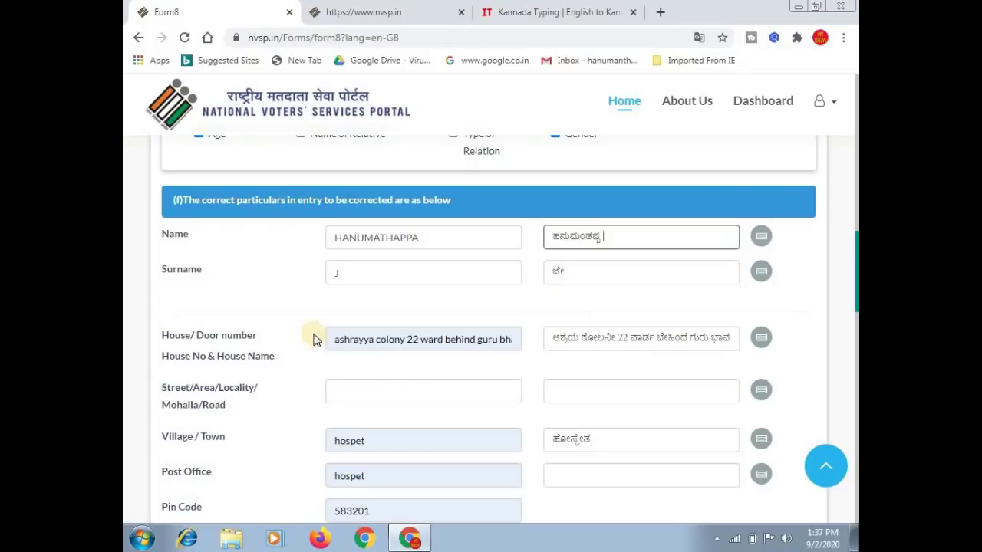
pyautogui.click(311, 299)
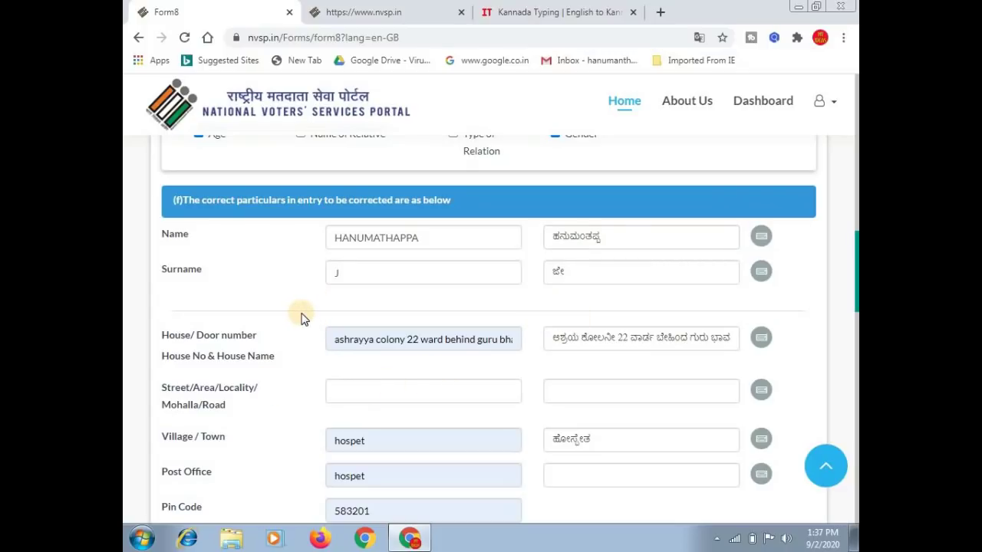
pyautogui.scroll(-2, 301, 317)
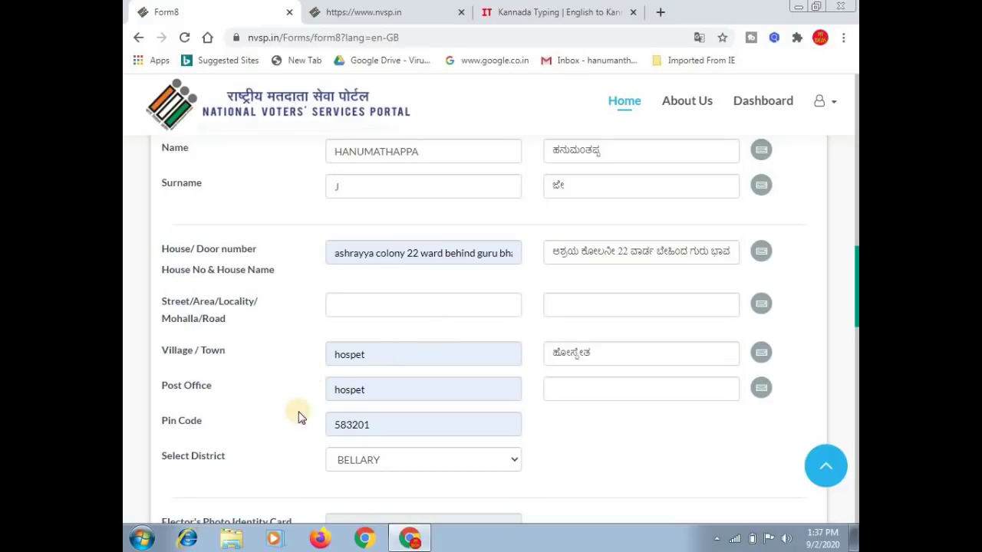
# Keep BELLARY selected as the district in the address details.
pyautogui.scroll(-2, 309, 371)
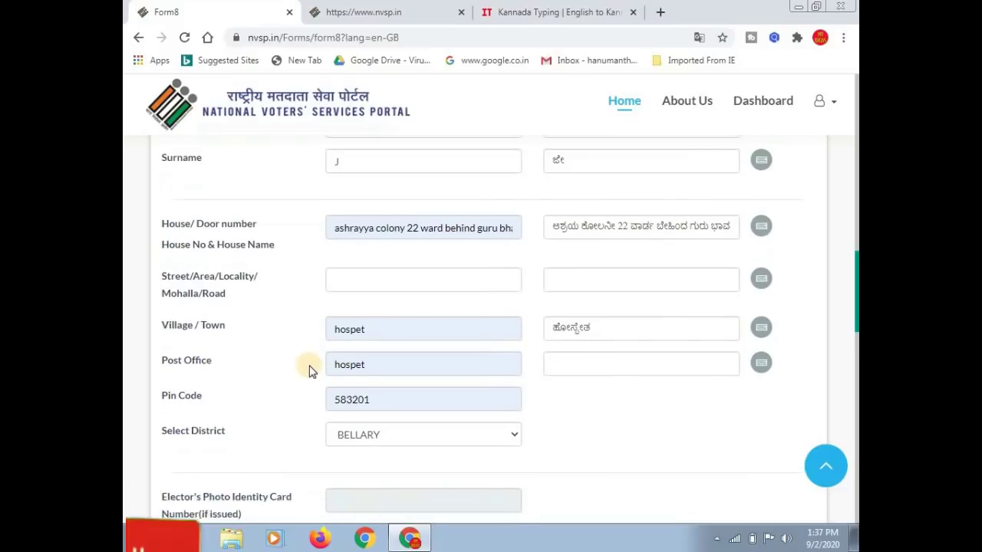
pyautogui.scroll(-2, 309, 371)
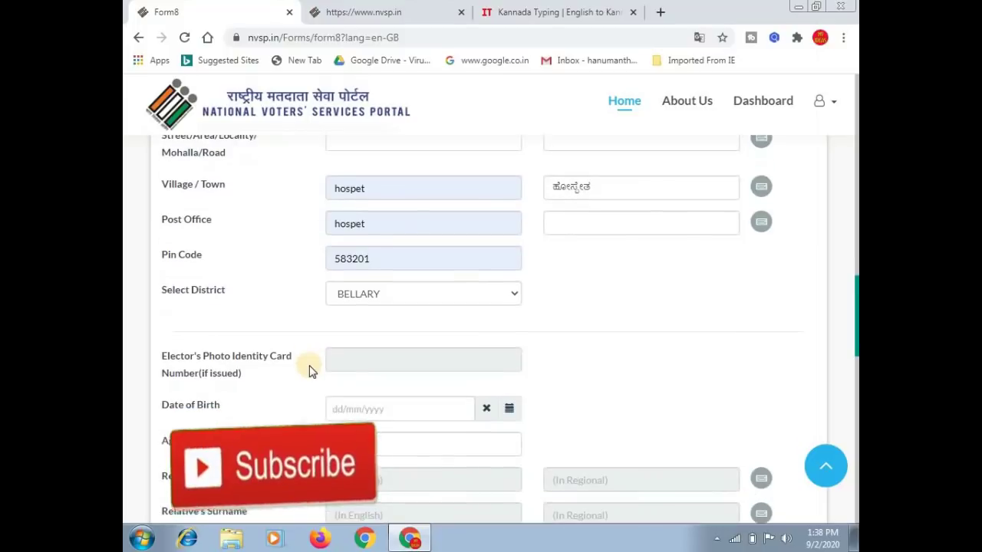
pyautogui.click(368, 289)
pyautogui.click(368, 289)
pyautogui.click(265, 298)
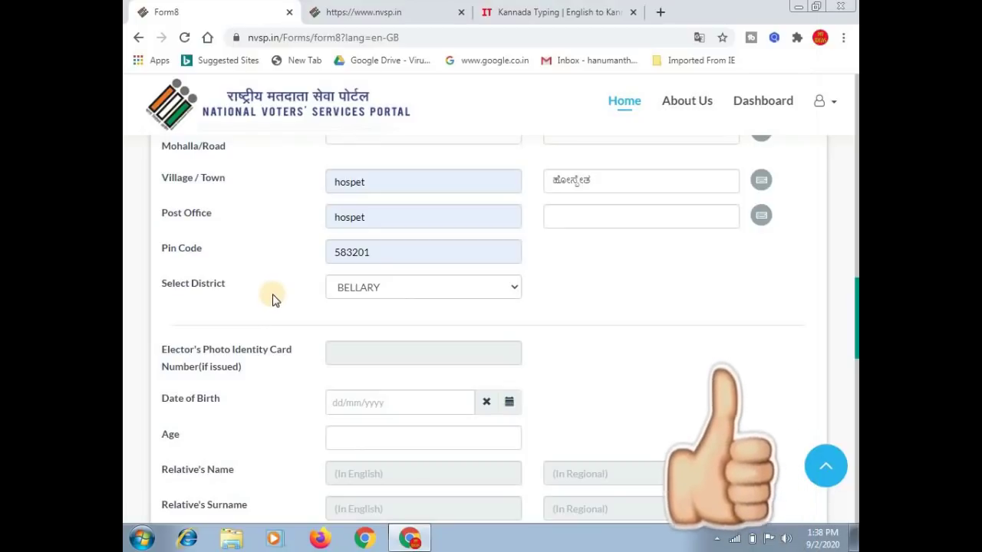
pyautogui.scroll(-1, 272, 299)
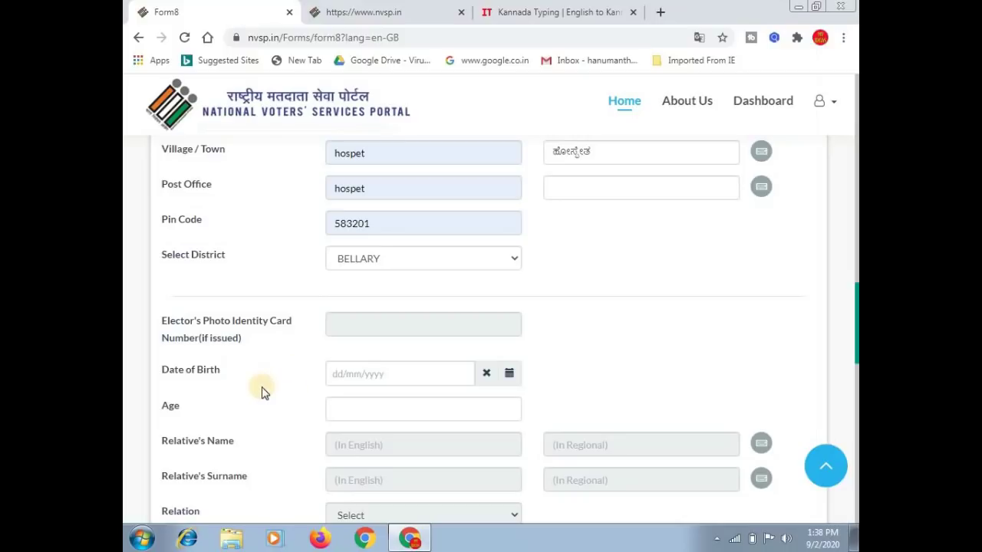
pyautogui.click(509, 374)
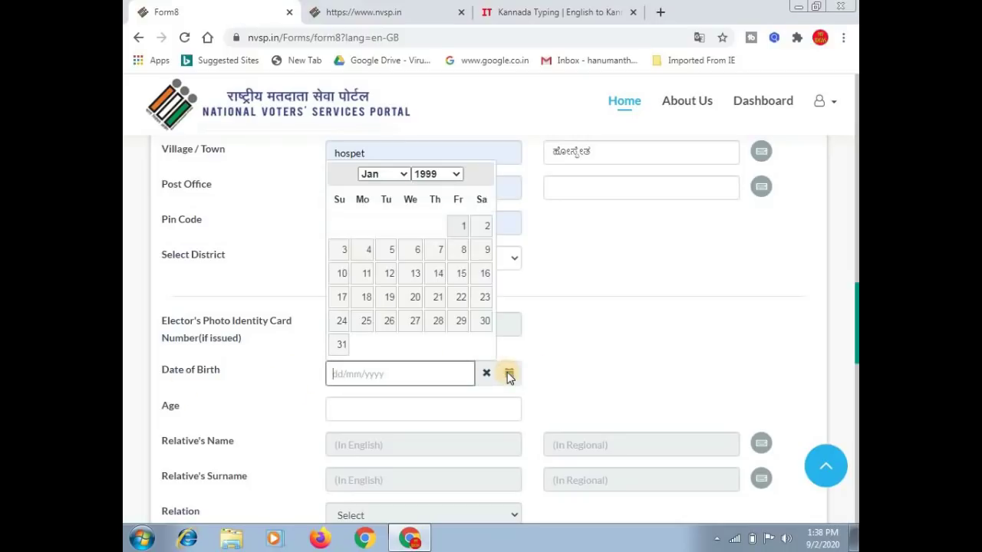
pyautogui.click(459, 175)
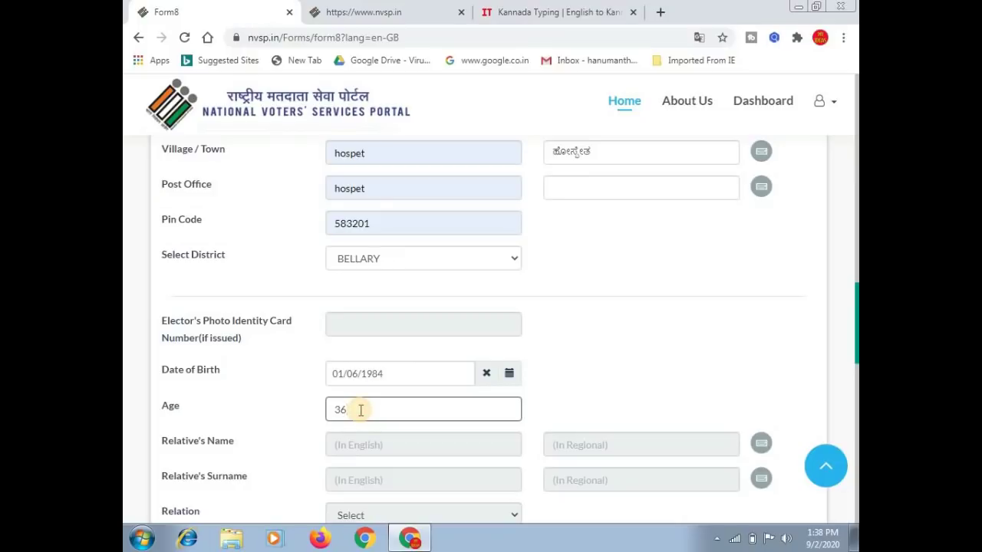
pyautogui.click(543, 387)
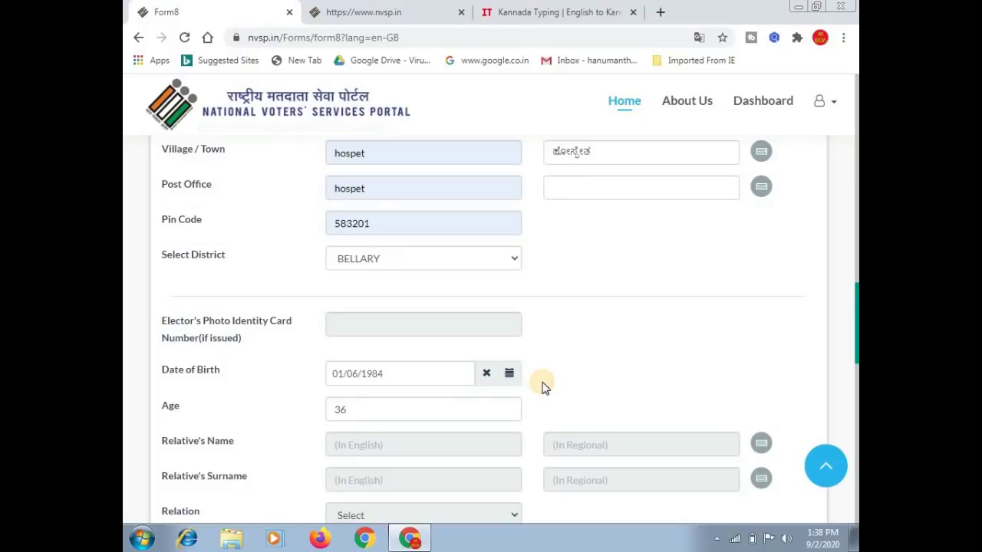
pyautogui.scroll(-3, 542, 387)
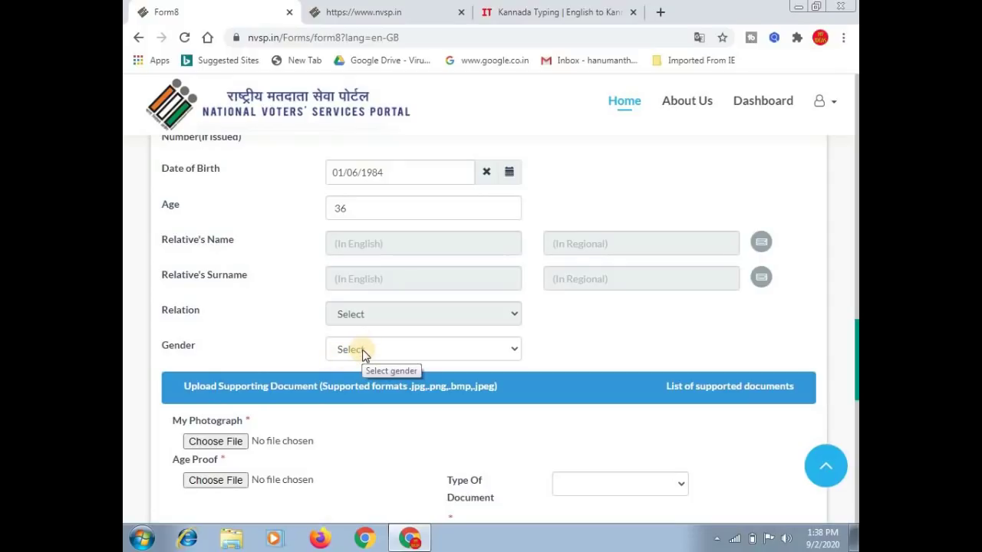
# Choose Male in the Gender dropdown of Form 8.
pyautogui.click(362, 350)
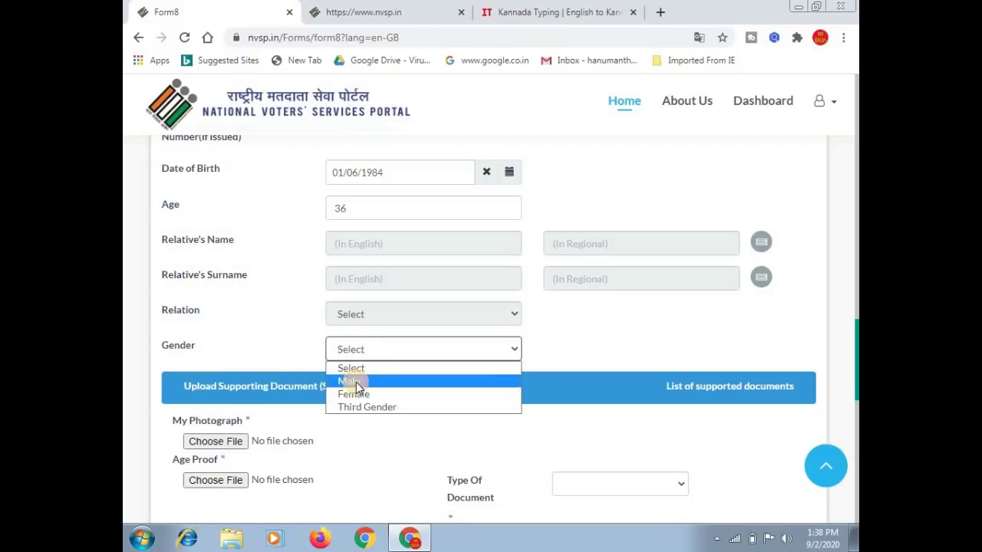
pyautogui.click(356, 382)
pyautogui.scroll(-2, 368, 429)
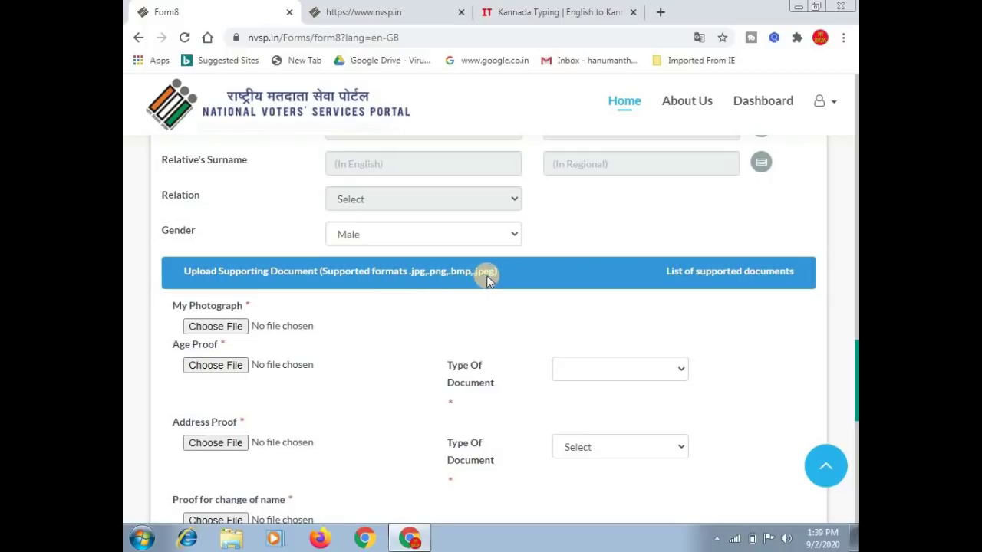
pyautogui.click(225, 328)
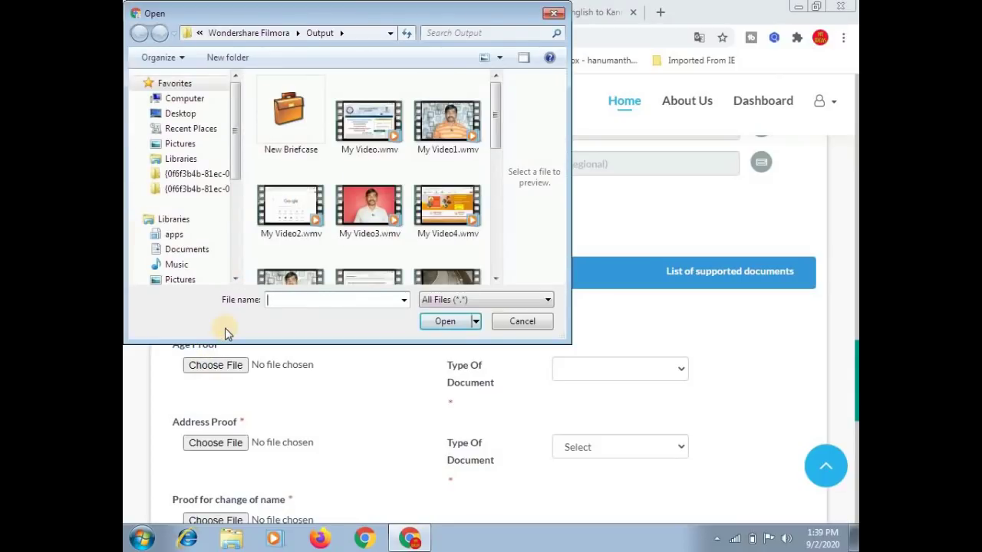
pyautogui.click(525, 325)
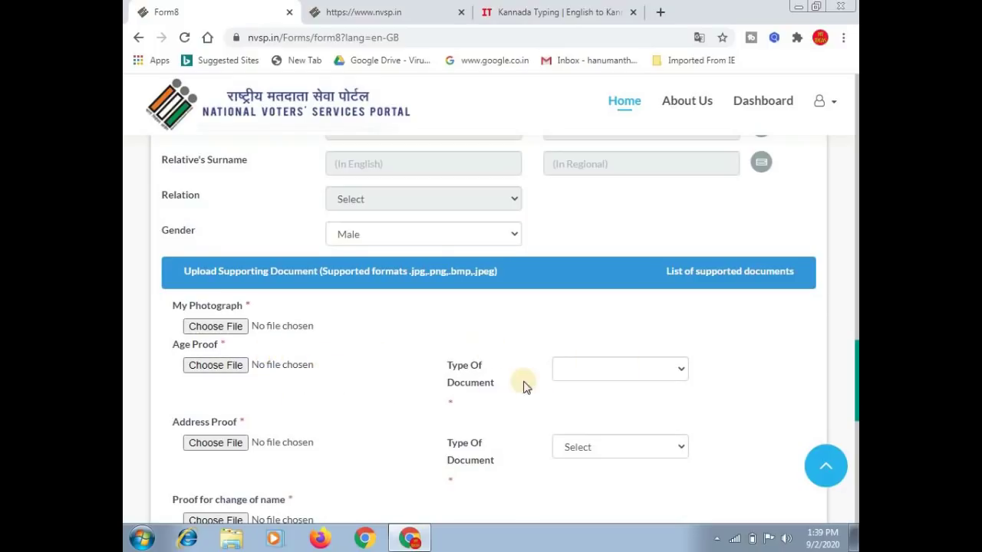
pyautogui.click(641, 369)
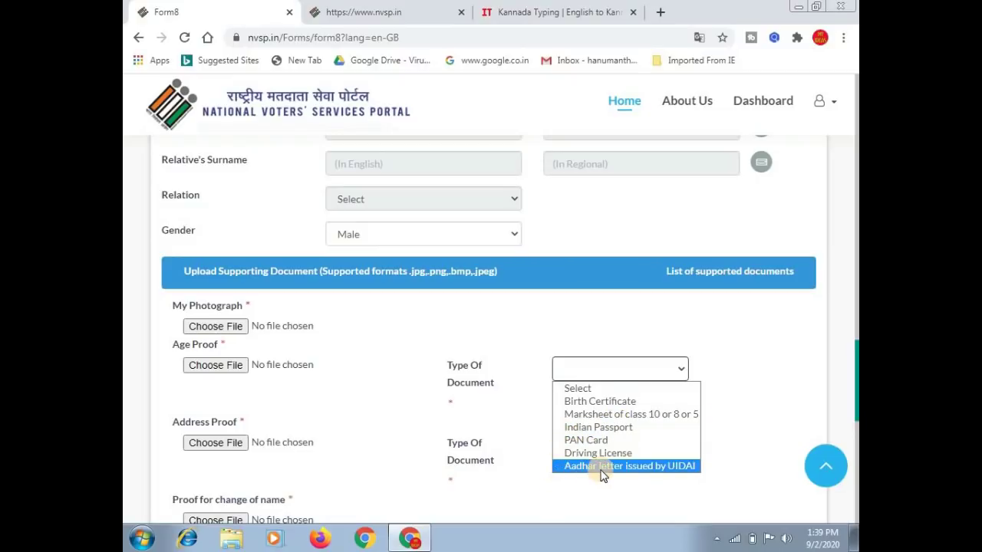
pyautogui.click(534, 406)
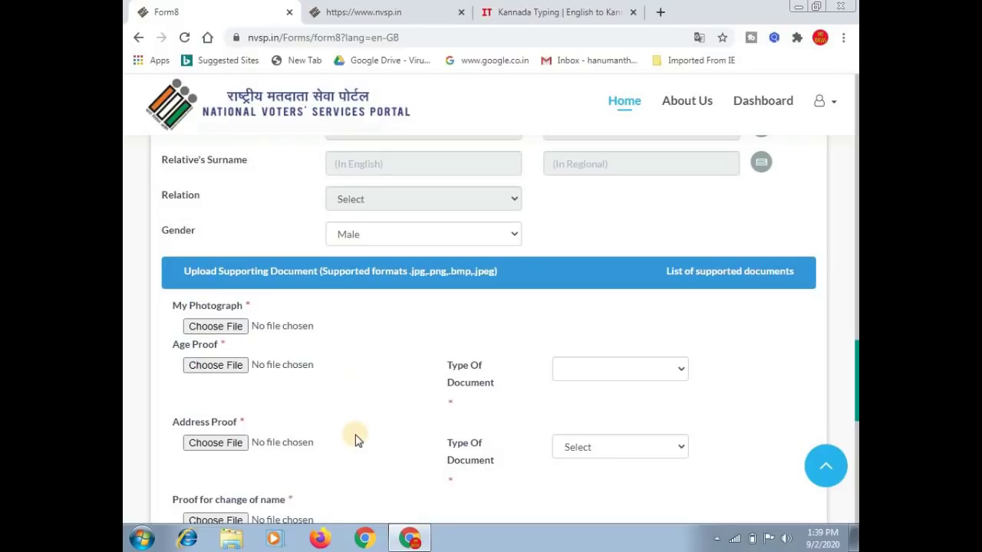
pyautogui.scroll(-2, 382, 432)
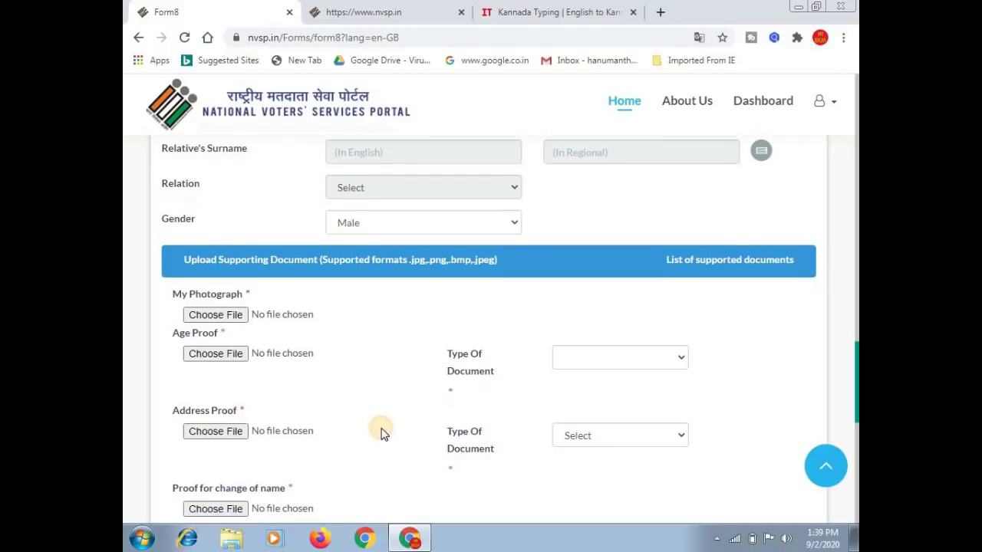
pyautogui.scroll(-1, 381, 432)
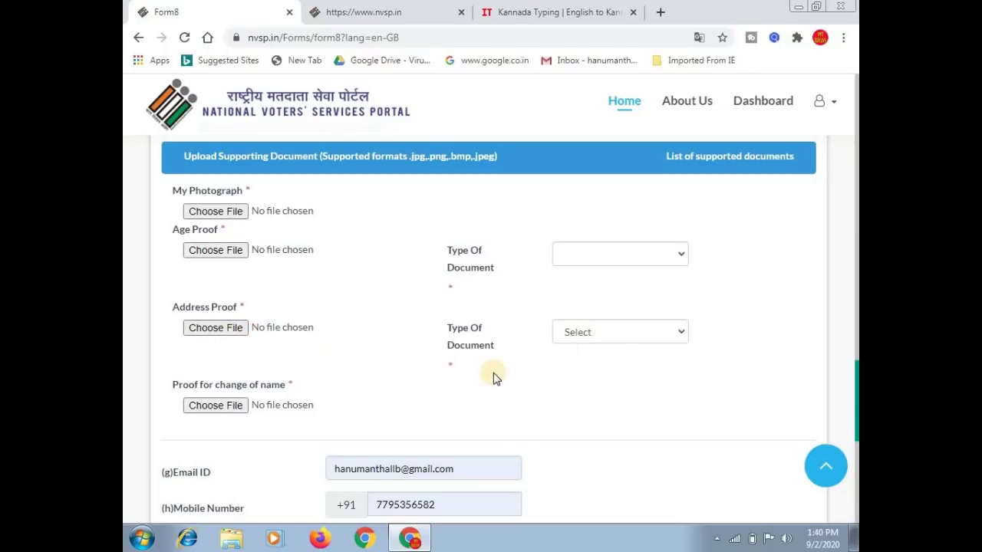
pyautogui.click(612, 332)
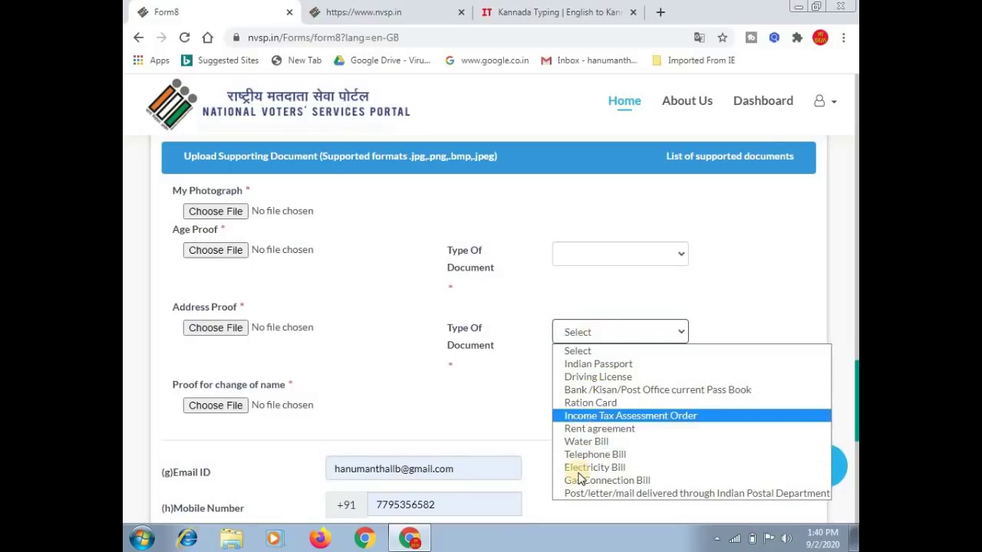
pyautogui.click(495, 413)
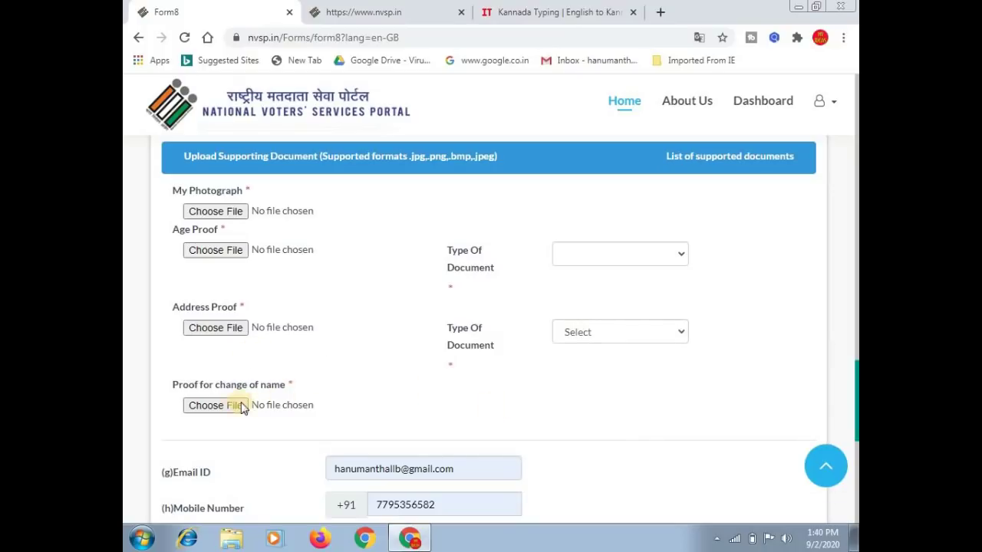
pyautogui.click(375, 352)
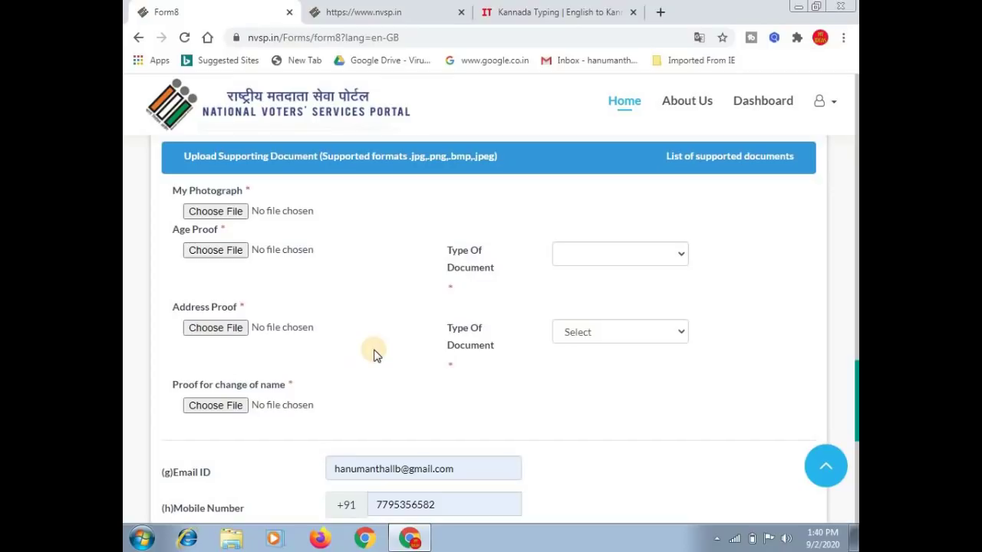
pyautogui.click(345, 404)
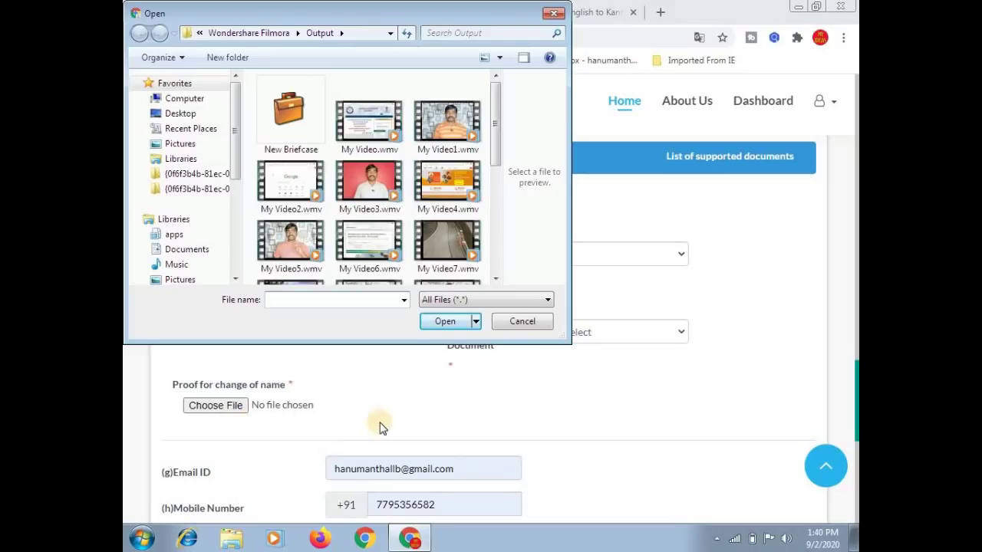
pyautogui.click(521, 323)
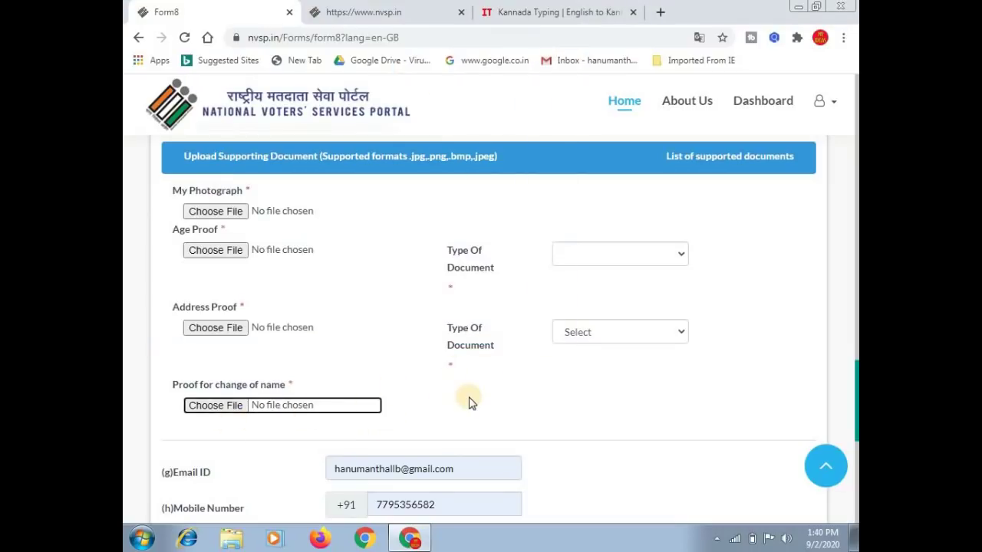
pyautogui.scroll(-2, 574, 417)
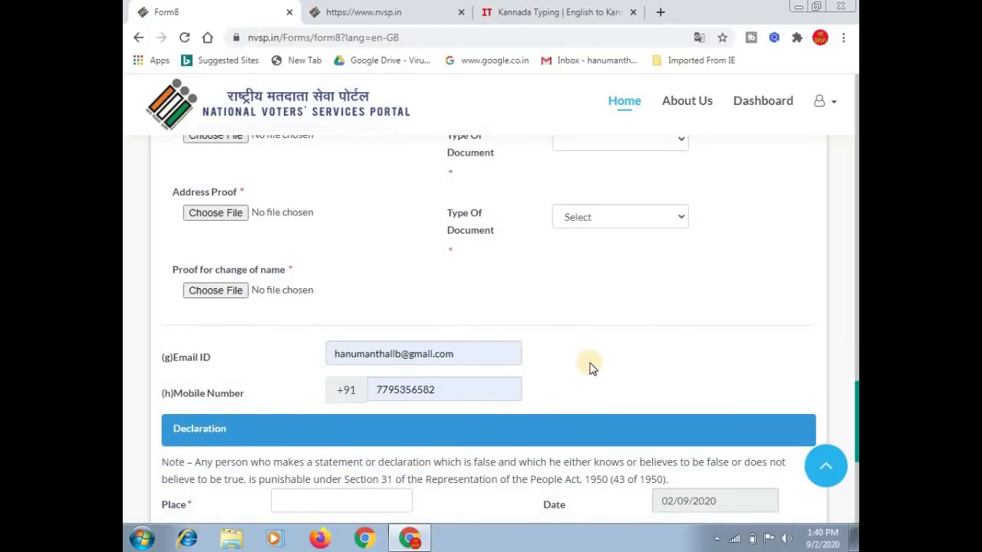
# Enter the characters shown in the captcha image into the Captcha box.
pyautogui.scroll(-3, 589, 368)
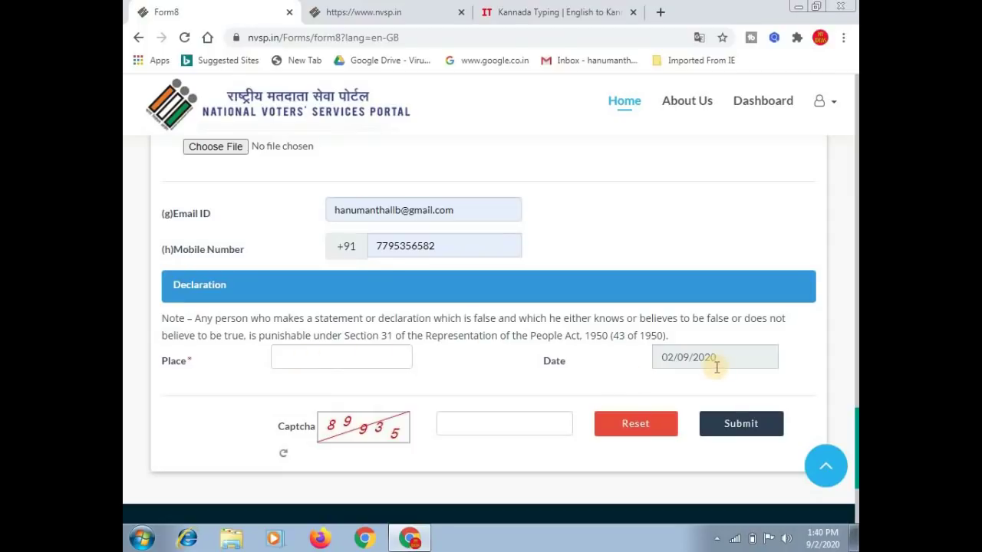
pyautogui.click(469, 423)
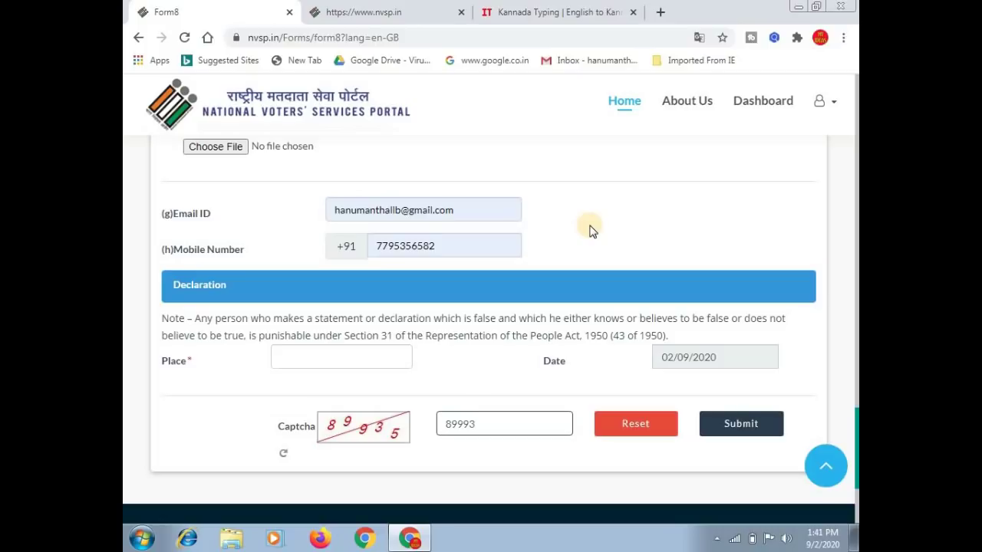
pyautogui.click(591, 231)
pyautogui.scroll(2, 590, 230)
# Scroll back to the top of Form 8 and close its tab with Ctrl+W.
pyautogui.scroll(4, 590, 230)
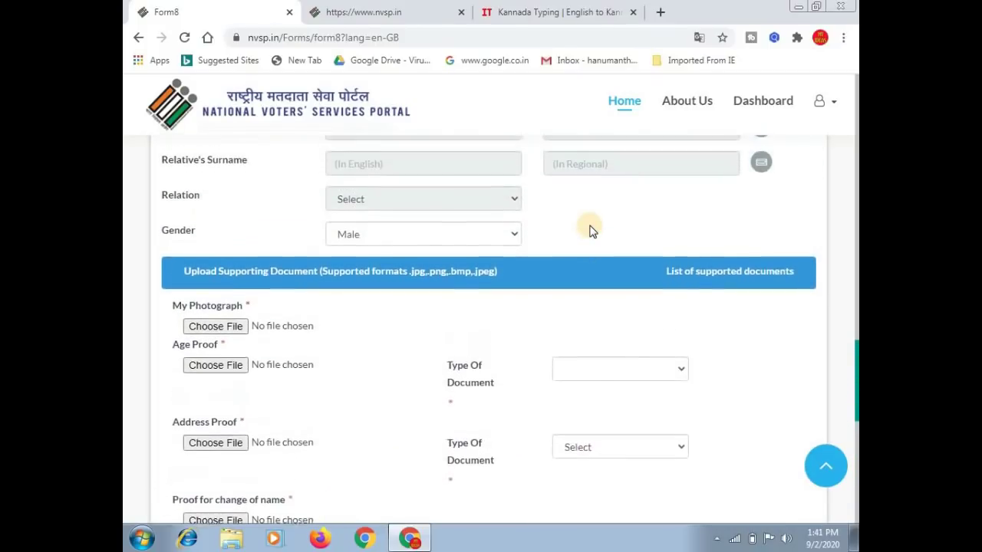
pyautogui.scroll(5, 590, 231)
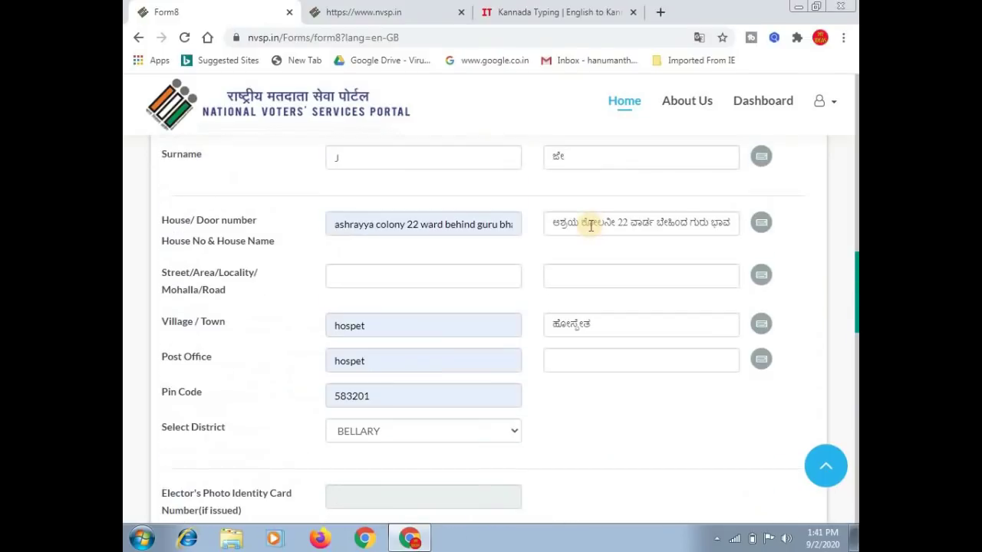
pyautogui.scroll(5, 591, 227)
pyautogui.scroll(1, 590, 231)
pyautogui.scroll(1, 591, 231)
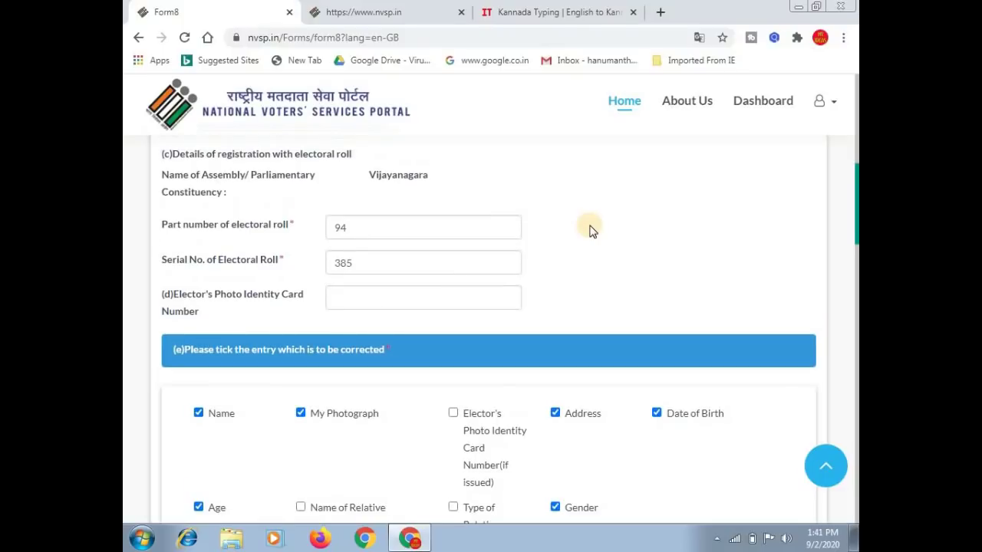
pyautogui.scroll(5, 591, 230)
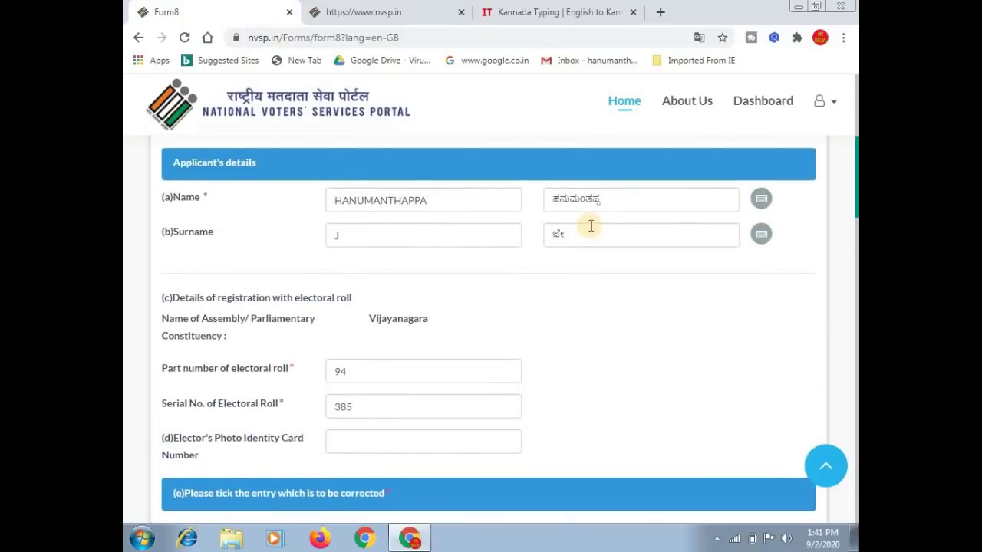
pyautogui.scroll(2, 590, 230)
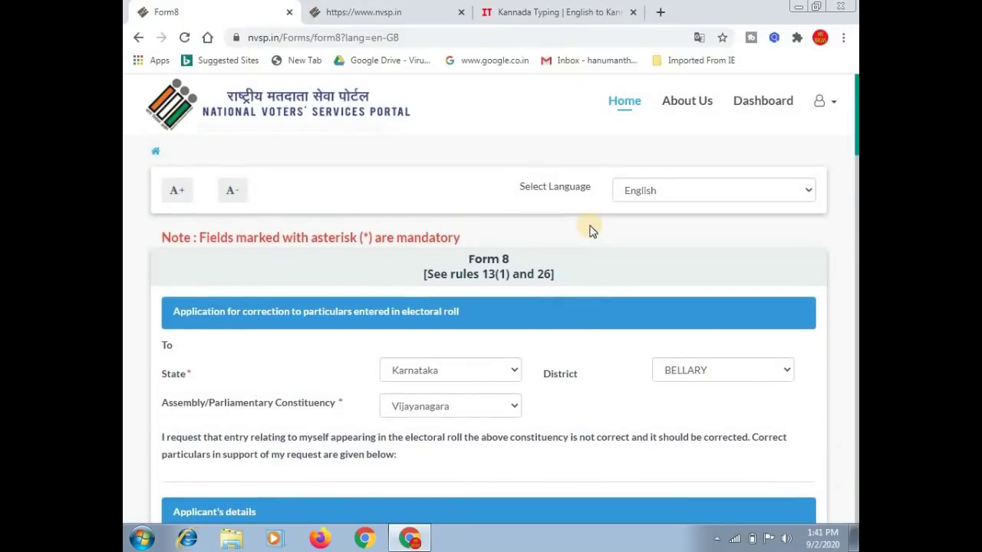
pyautogui.hotkey('ctrl', 'w')
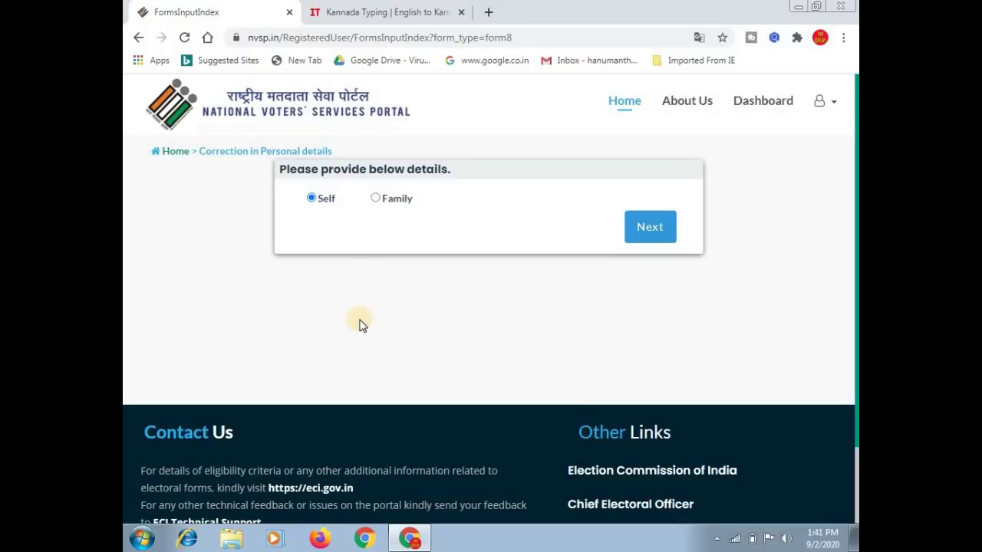
# Toggle between the Self and Family options on the Correction in Personal details page.
pyautogui.click(313, 198)
pyautogui.click(396, 201)
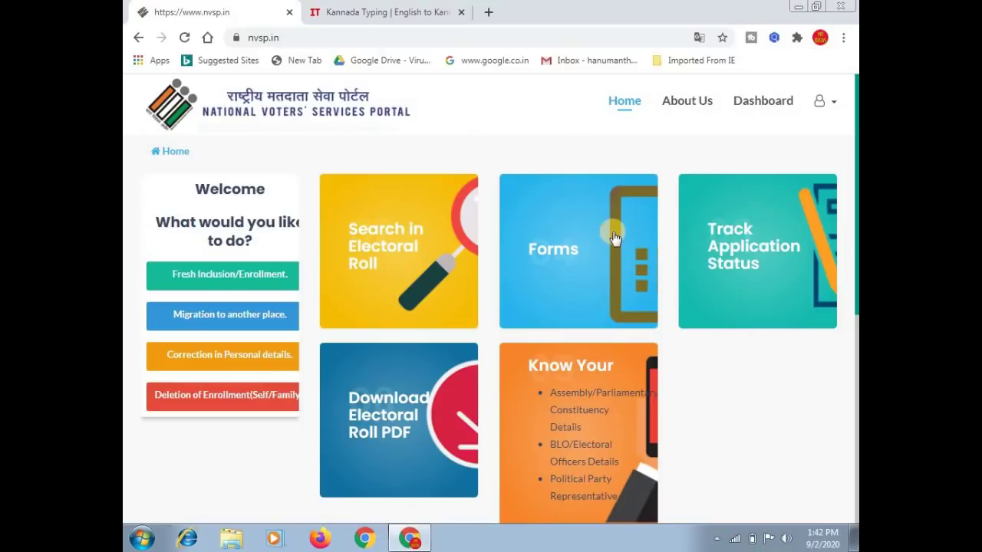
# Open Track Application Status, dismiss the translate offer, and select the reference id field.
pyautogui.click(729, 260)
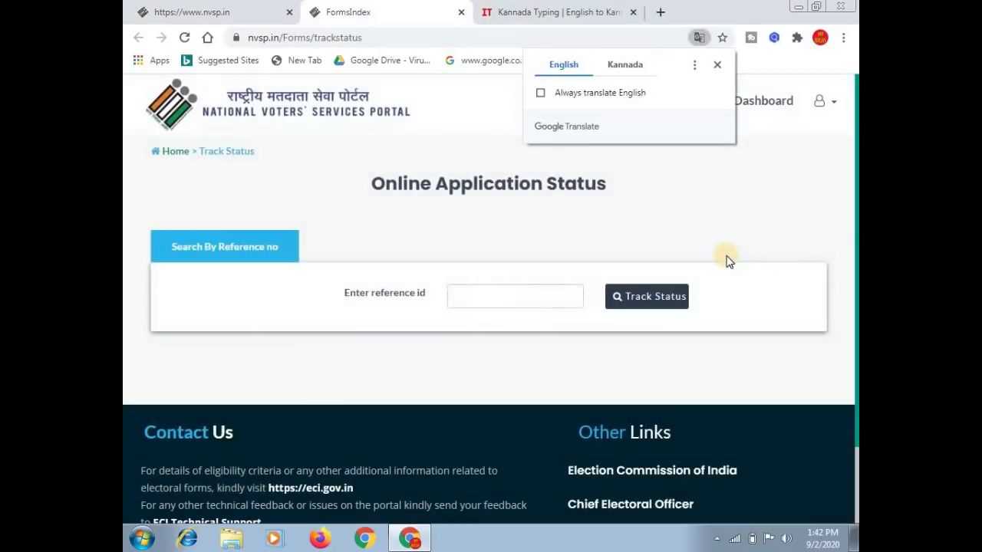
pyautogui.click(717, 67)
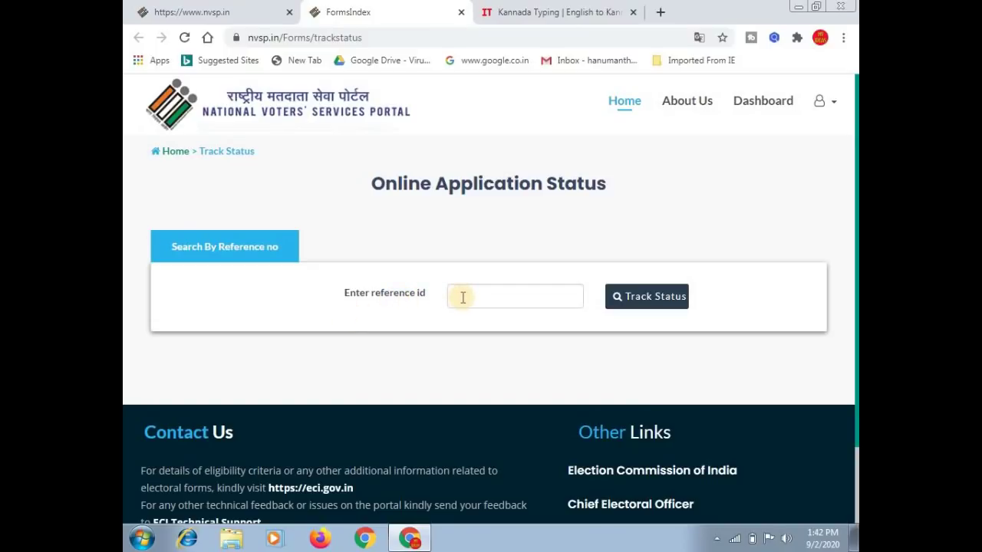
pyautogui.click(462, 297)
pyautogui.click(668, 308)
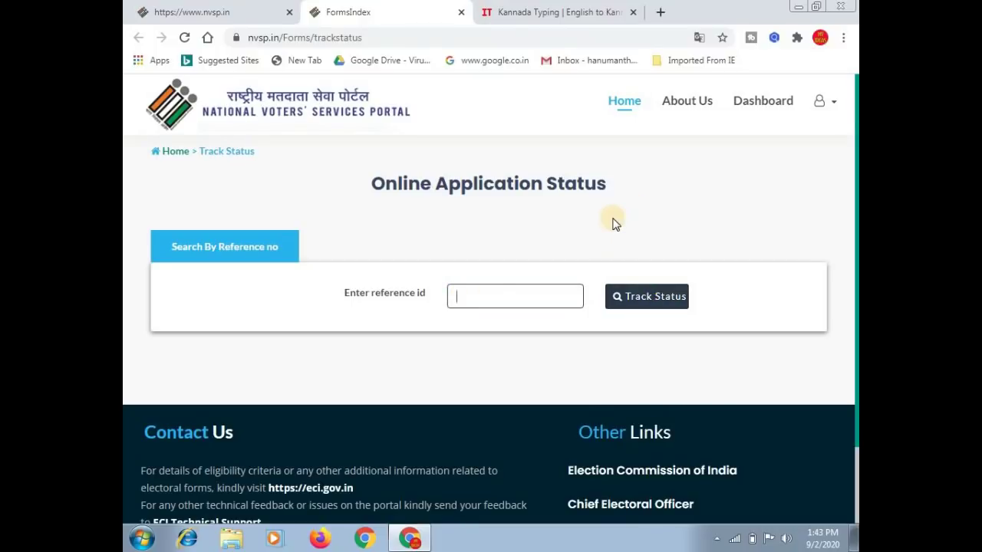